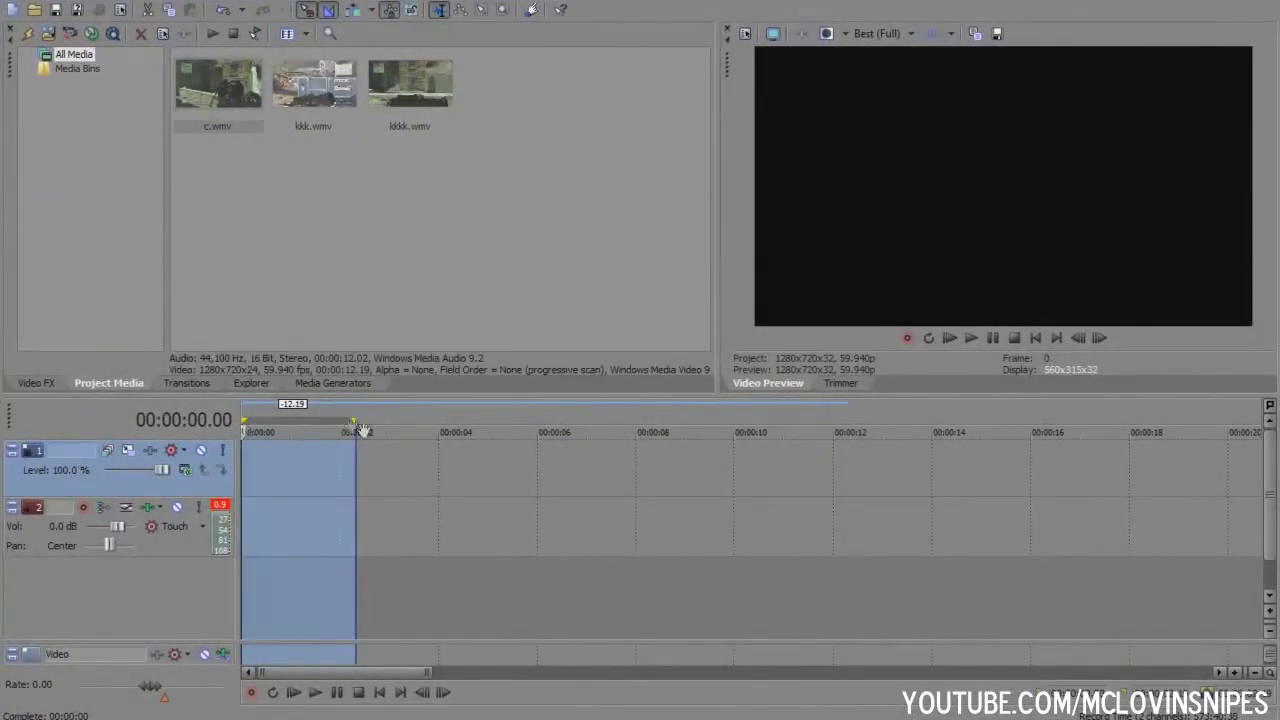
- Collapse the 0–2.19 s loop region so the empty timeline starts from zero
left_click_drag(347, 419, 173, 429)
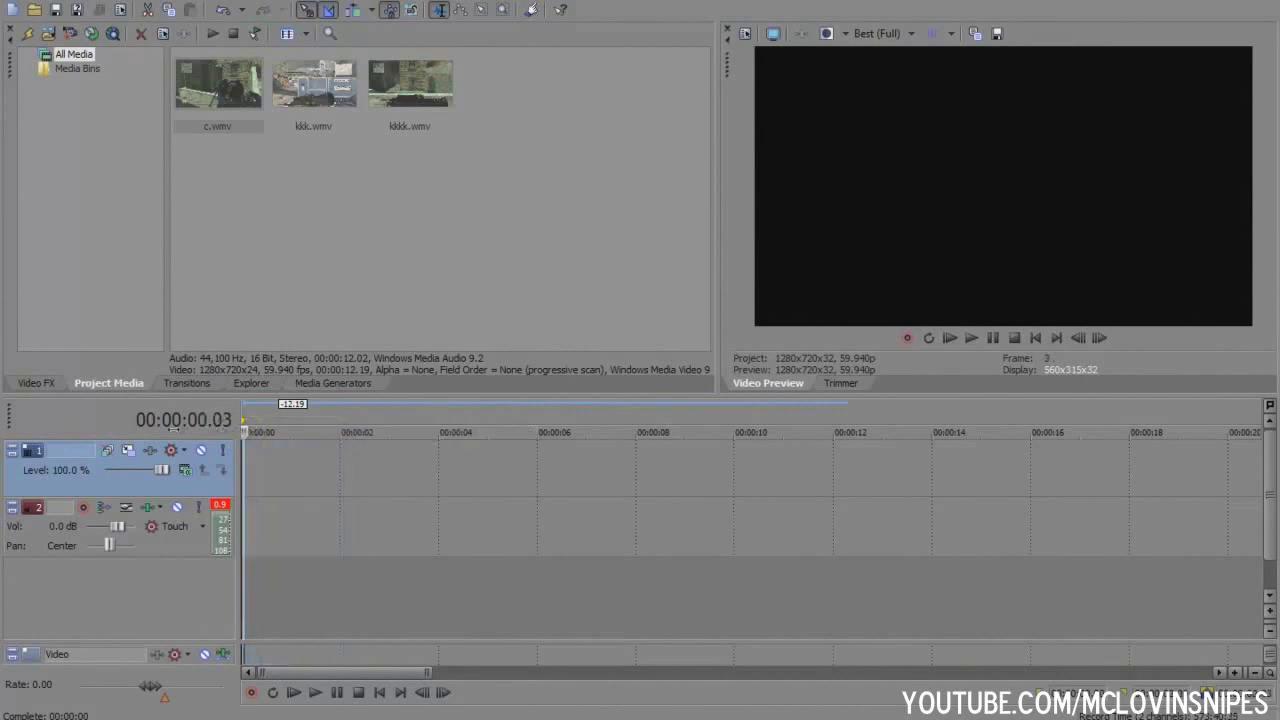
scroll(290, 460, "up", 10)
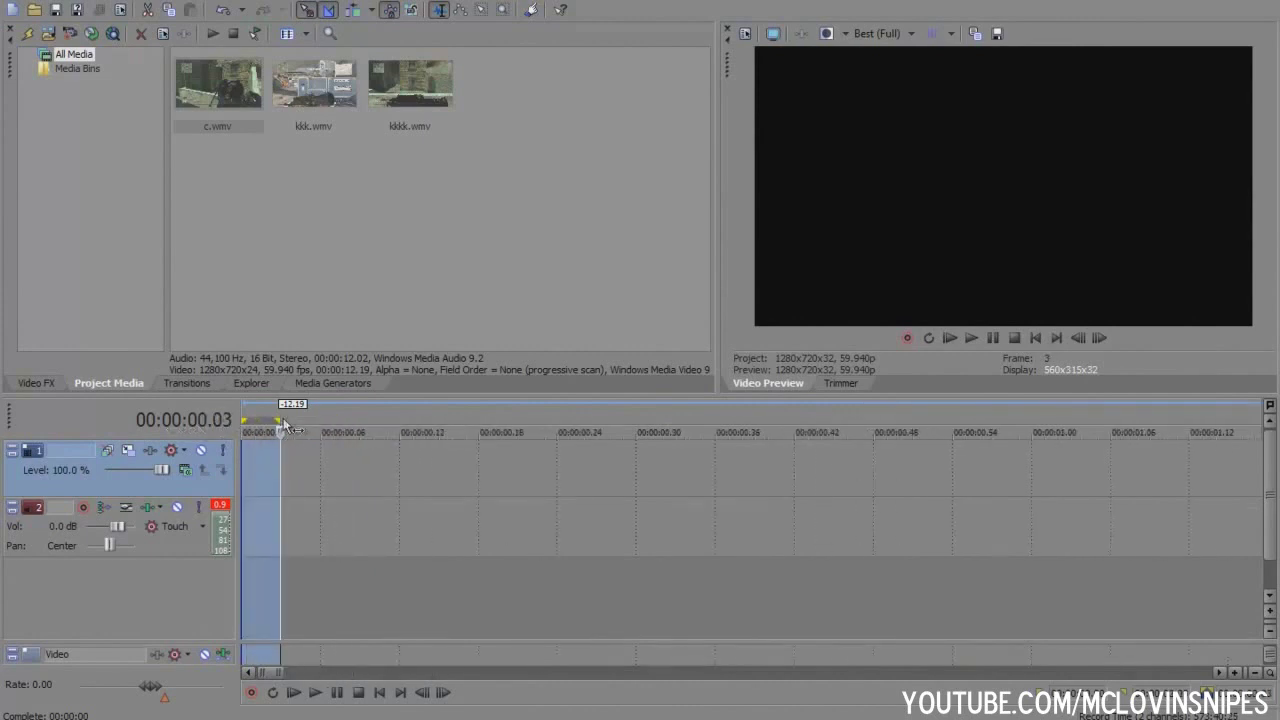
scroll(270, 464, "down", 10)
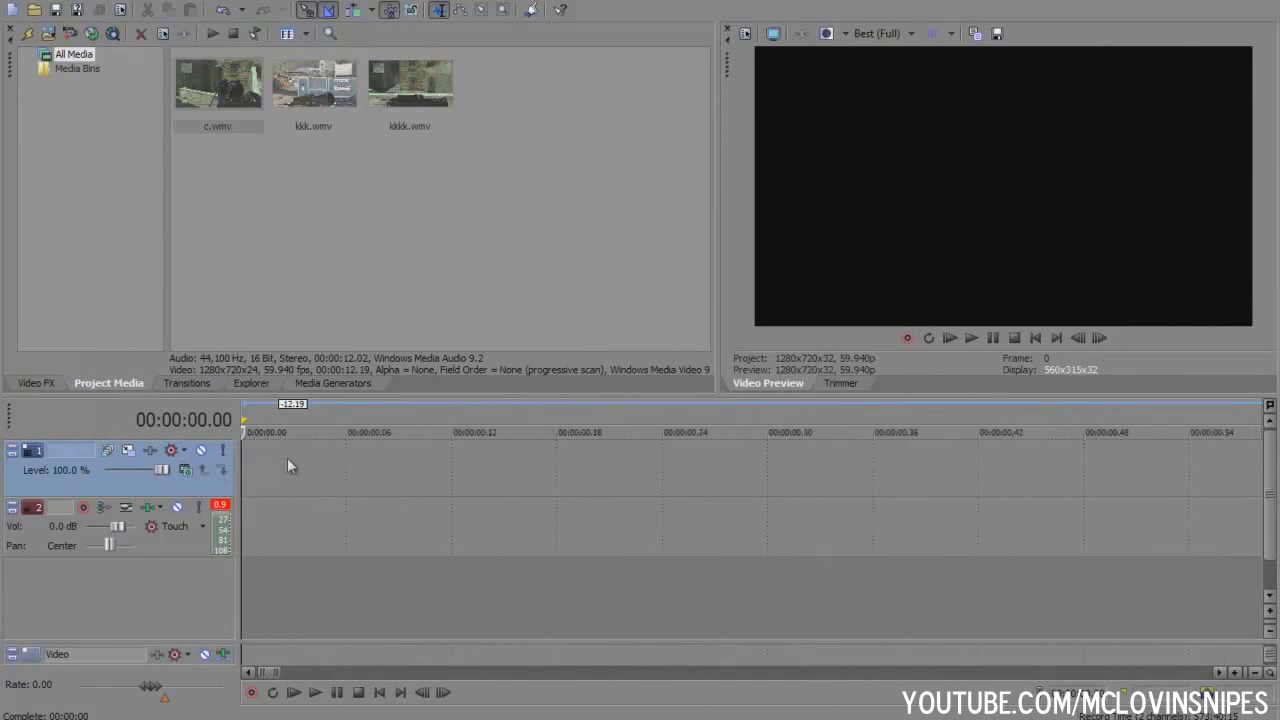
- Drag clip c from the MONTAGE folder onto the timeline, play it, and trim its end slightly
key("alt+Tab")
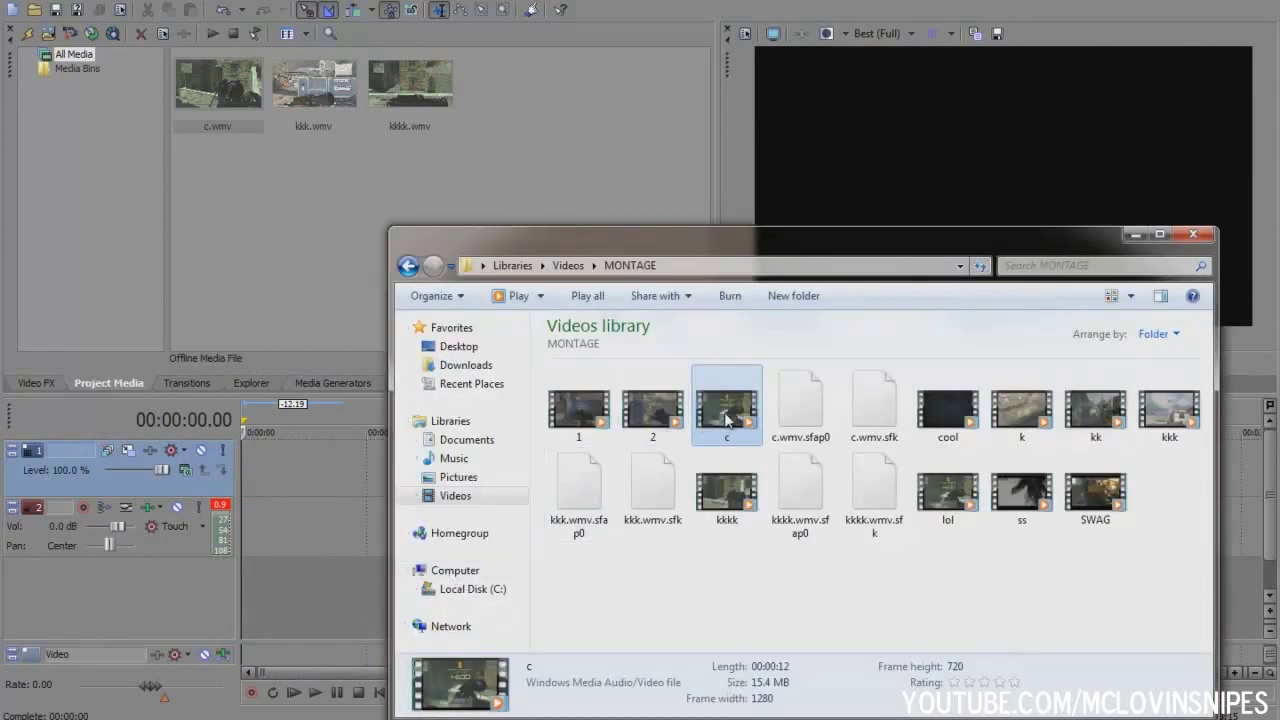
left_click_drag(727, 420, 318, 510)
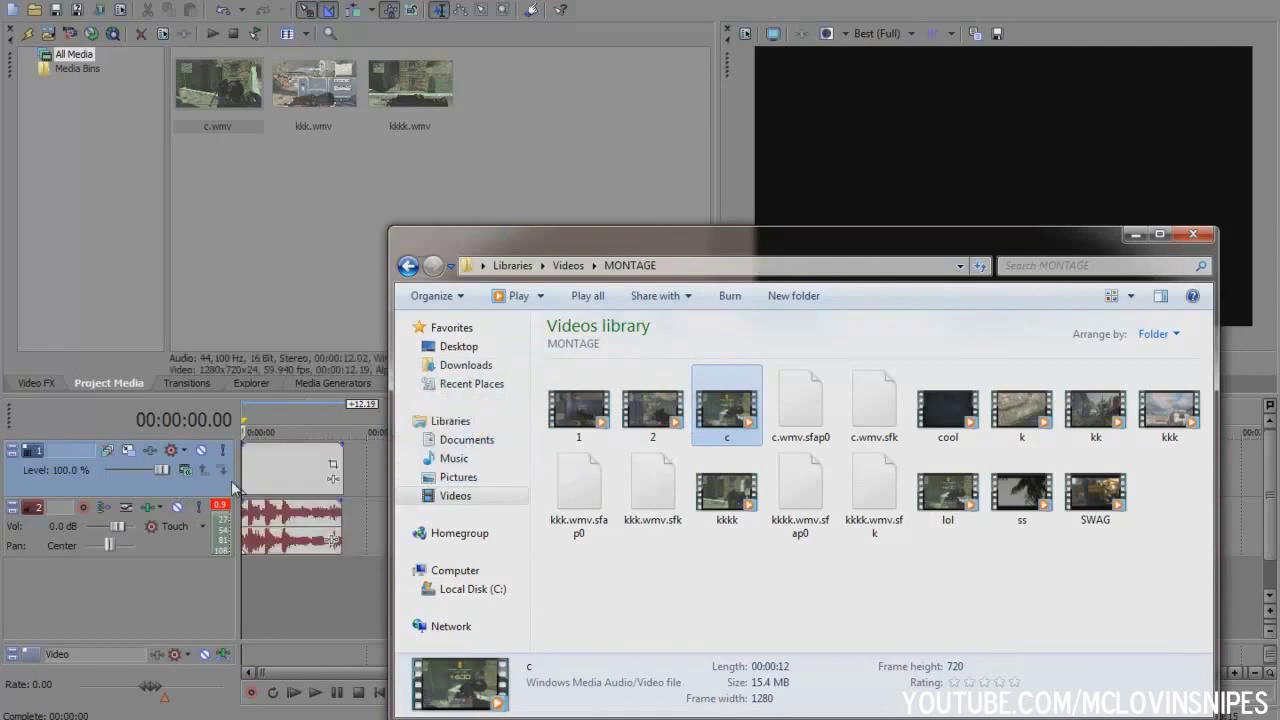
key("space")
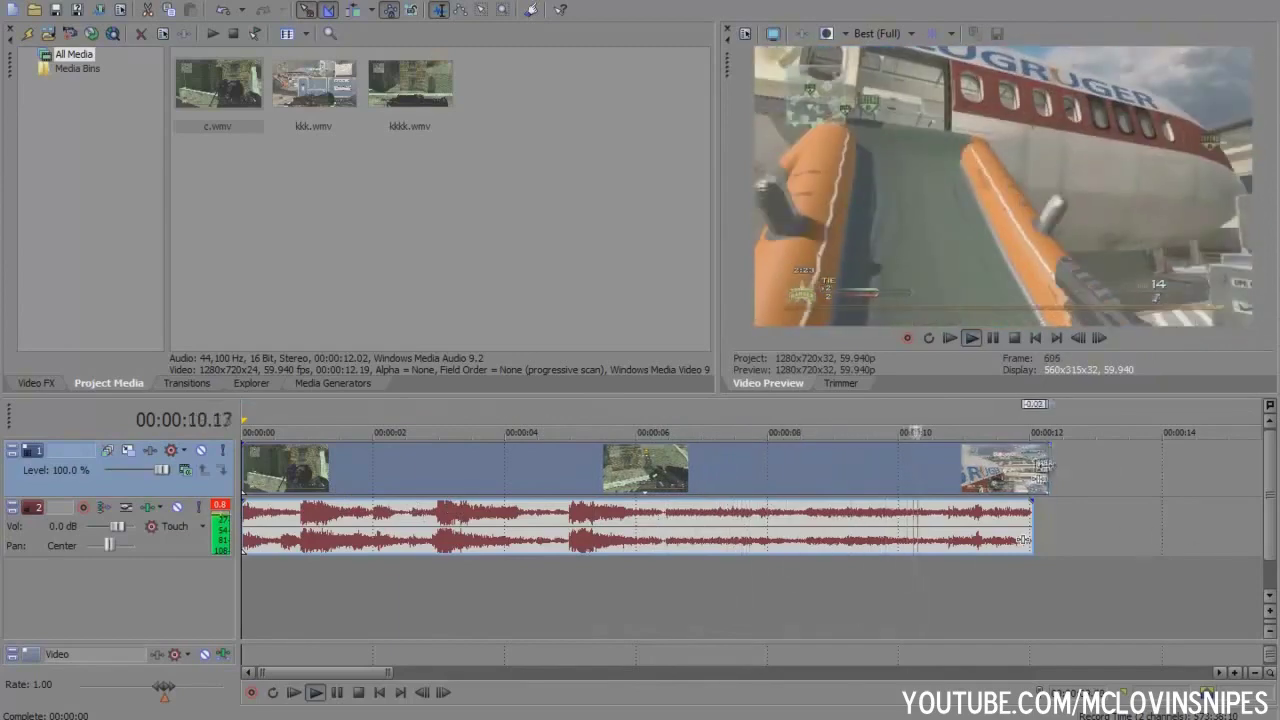
left_click_drag(1049, 470, 1025, 469)
- Stop playback near five seconds and review clip c's Properties
left_click(584, 480)
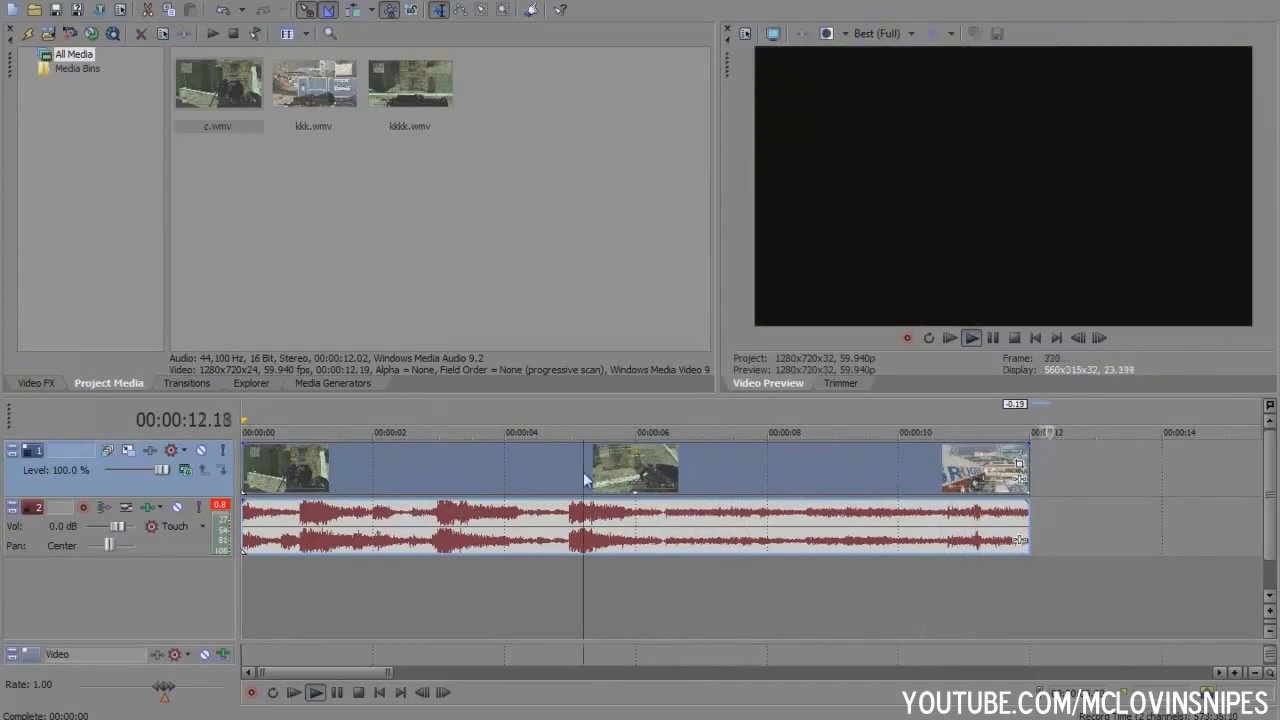
right_click(625, 484)
left_click(645, 458)
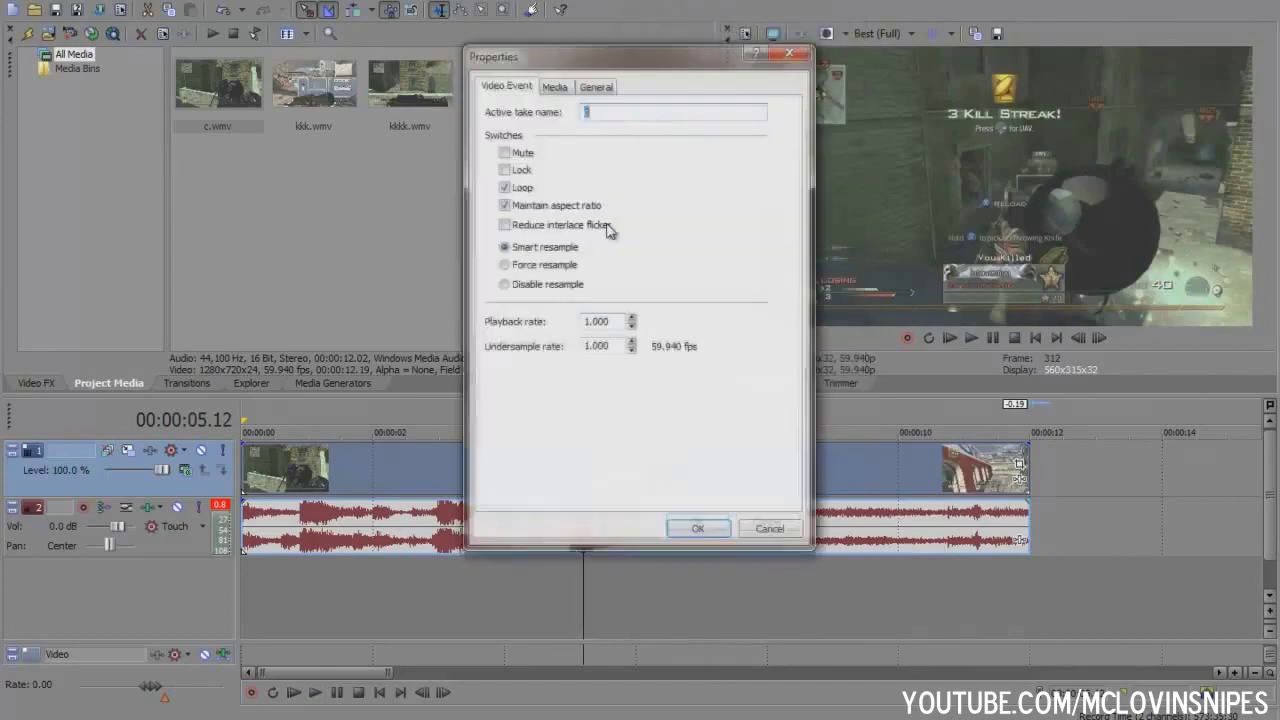
left_click(697, 529)
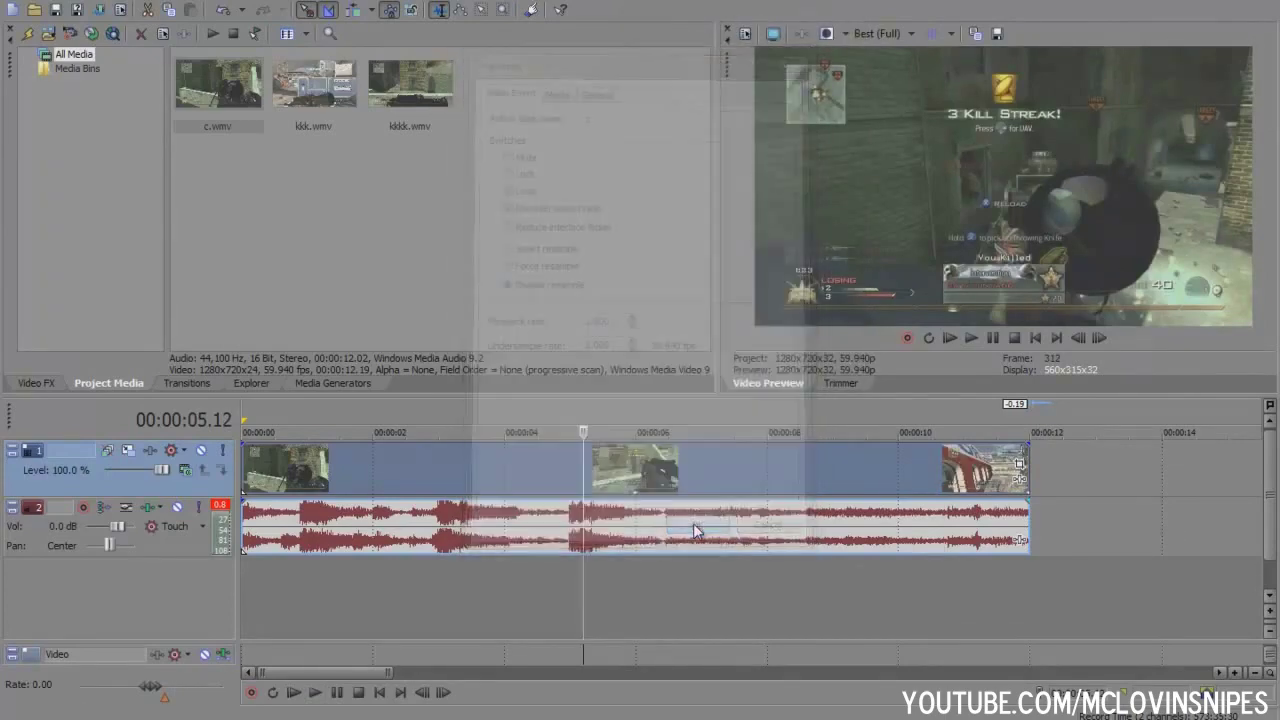
- Preview from five seconds, check the project start and end, then bring up clip c's Pan/Crop
key("space")
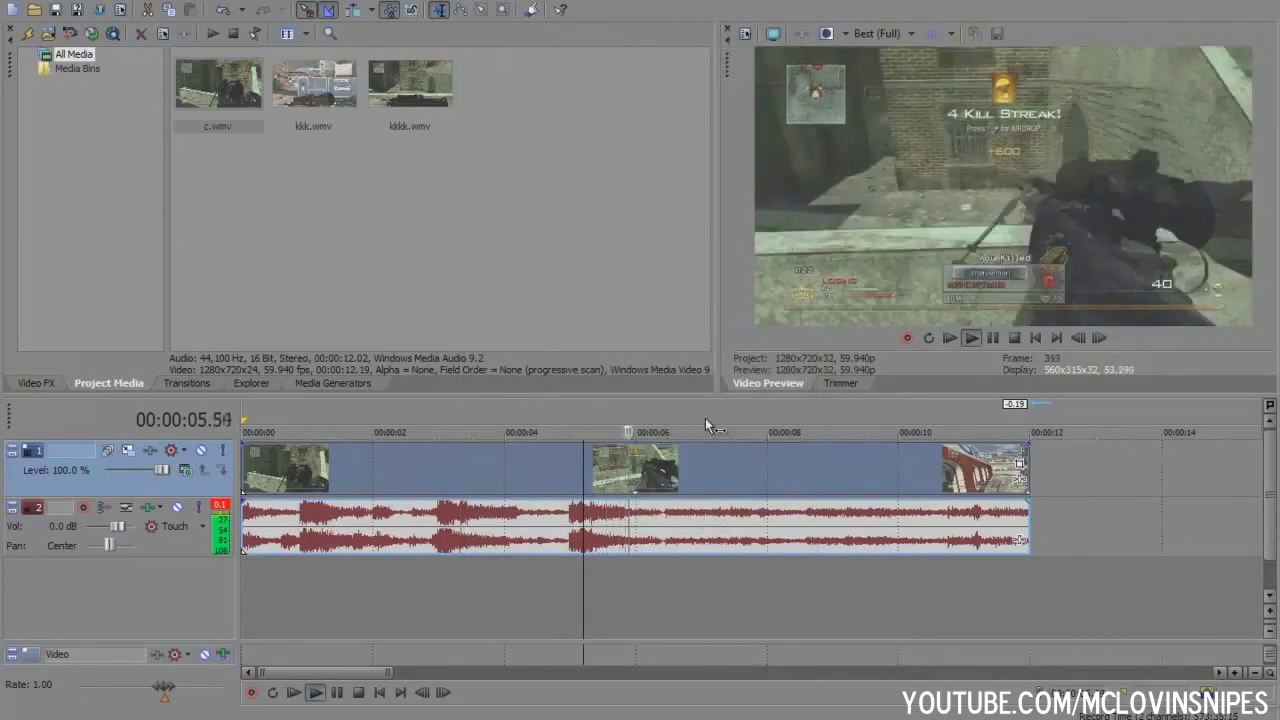
key("space")
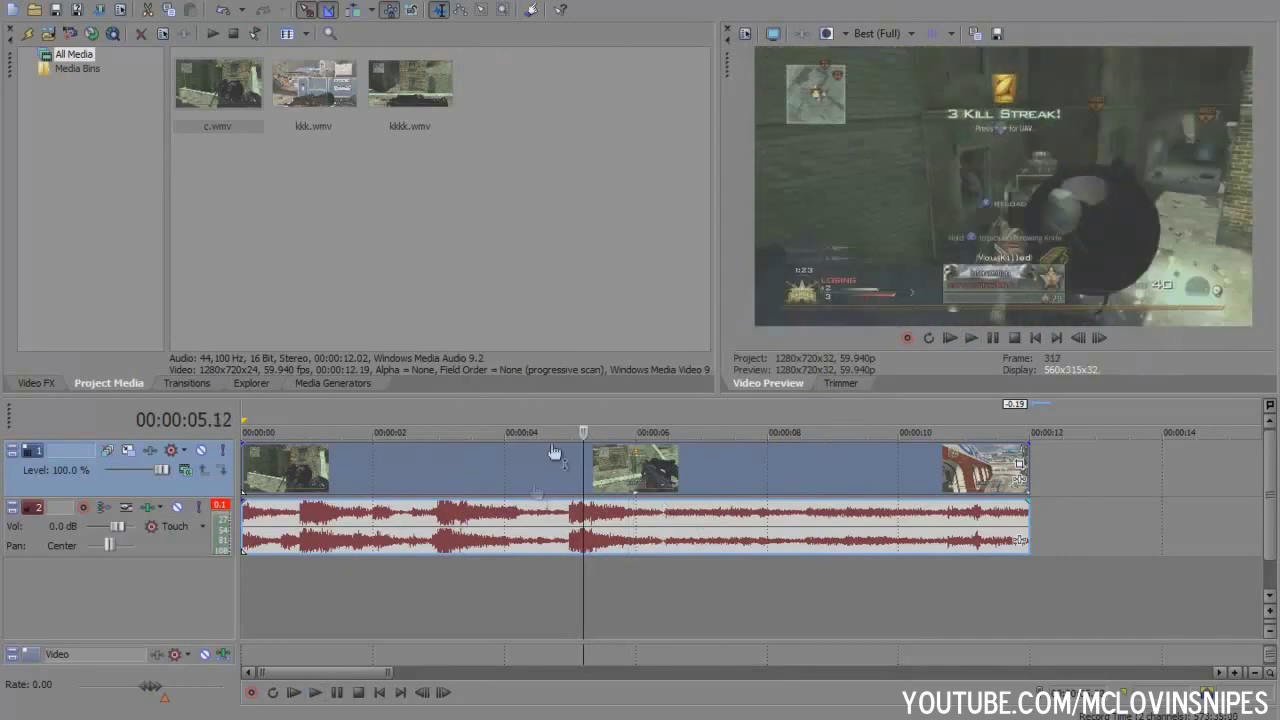
key("Home")
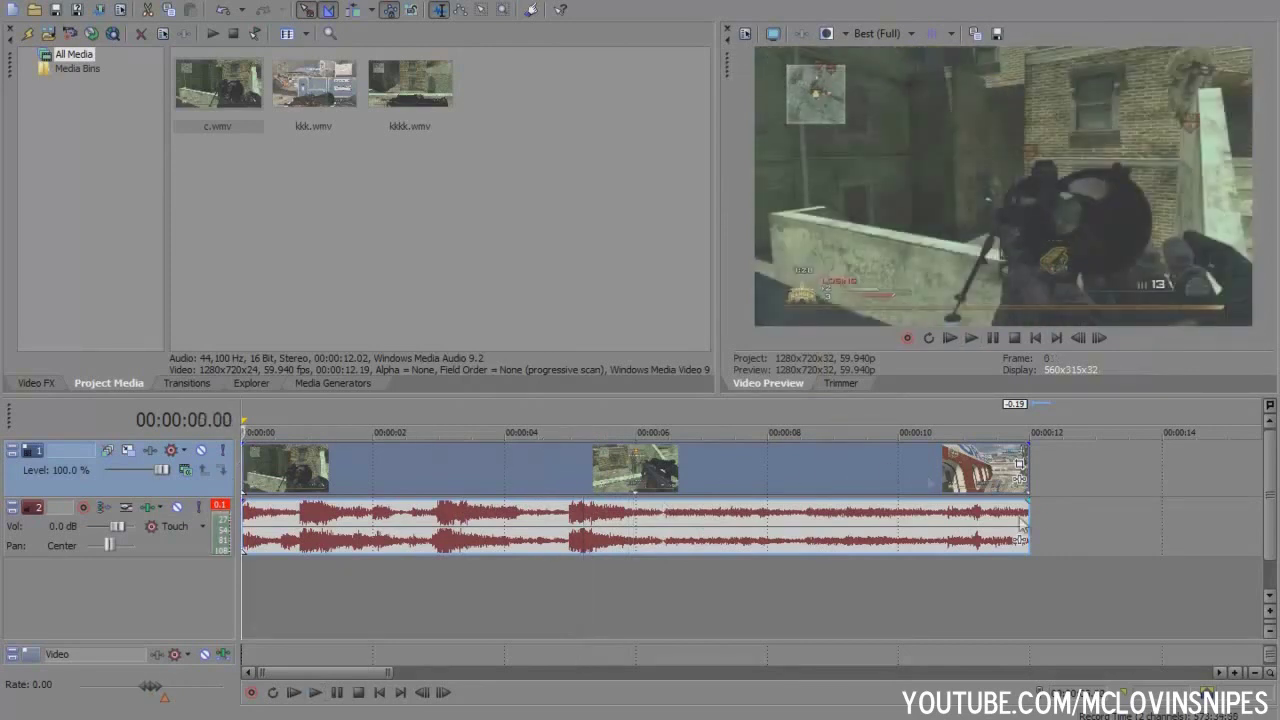
key("End")
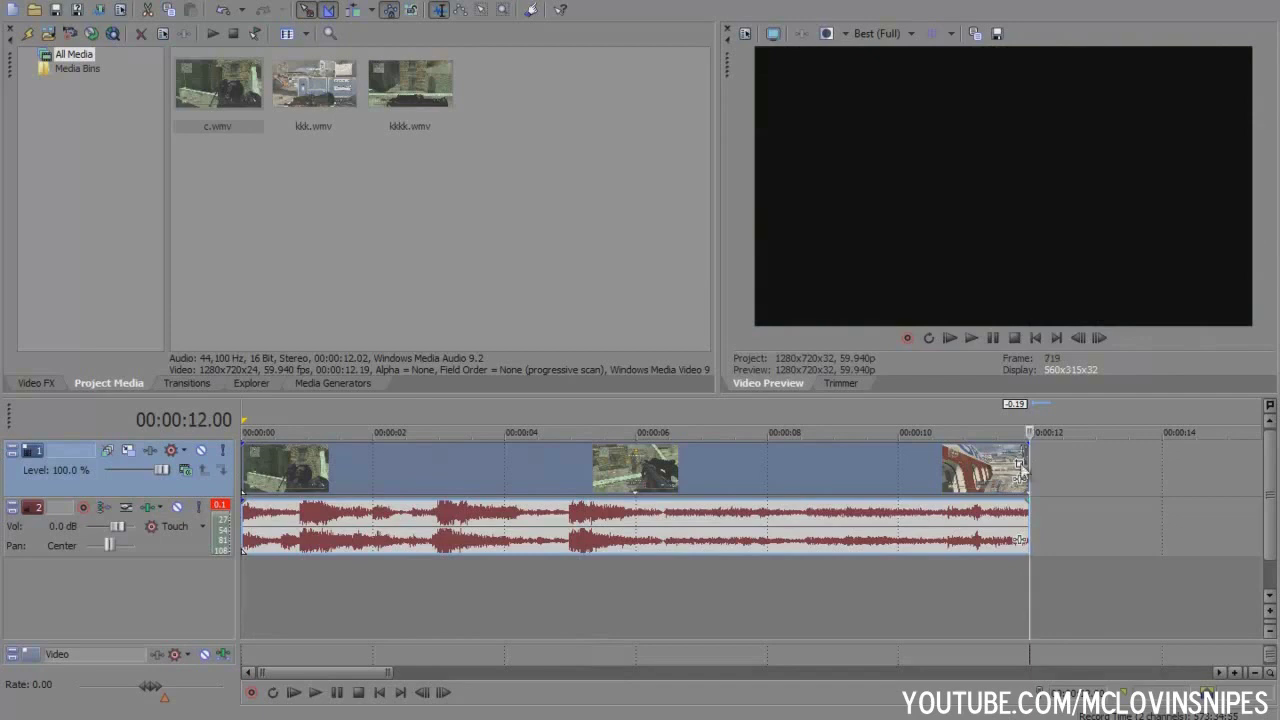
key("Home")
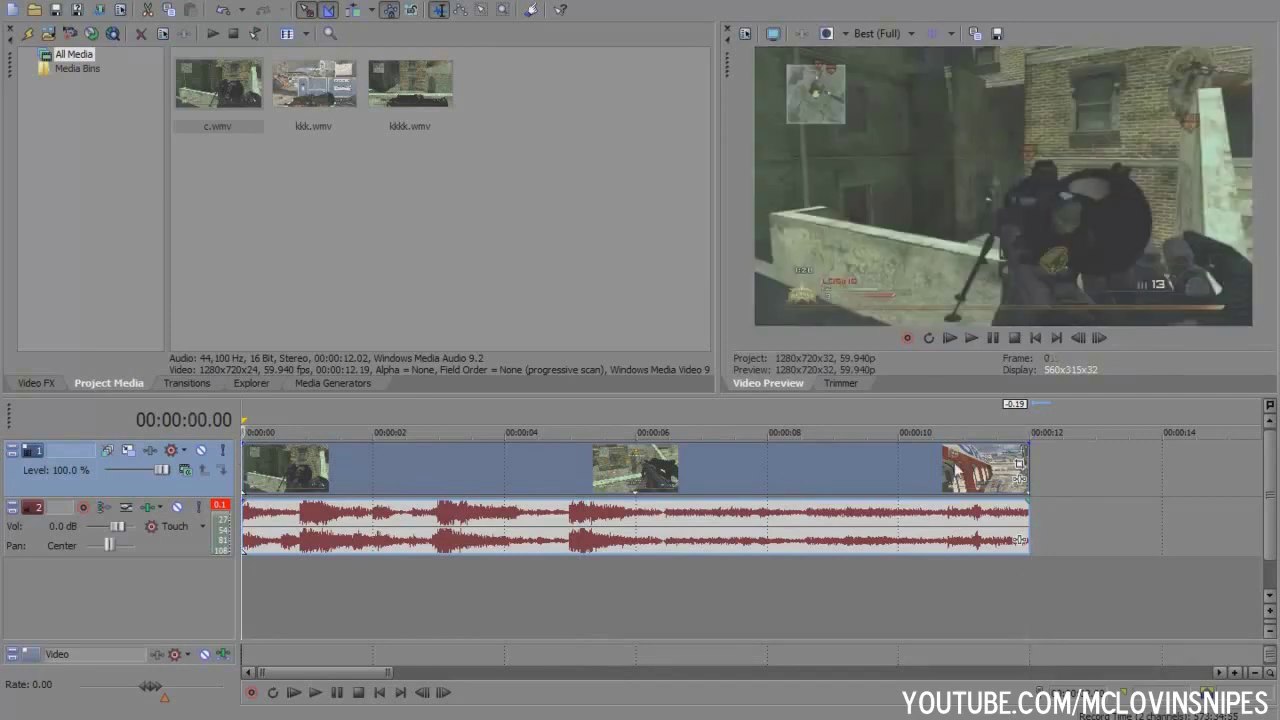
left_click(1020, 464)
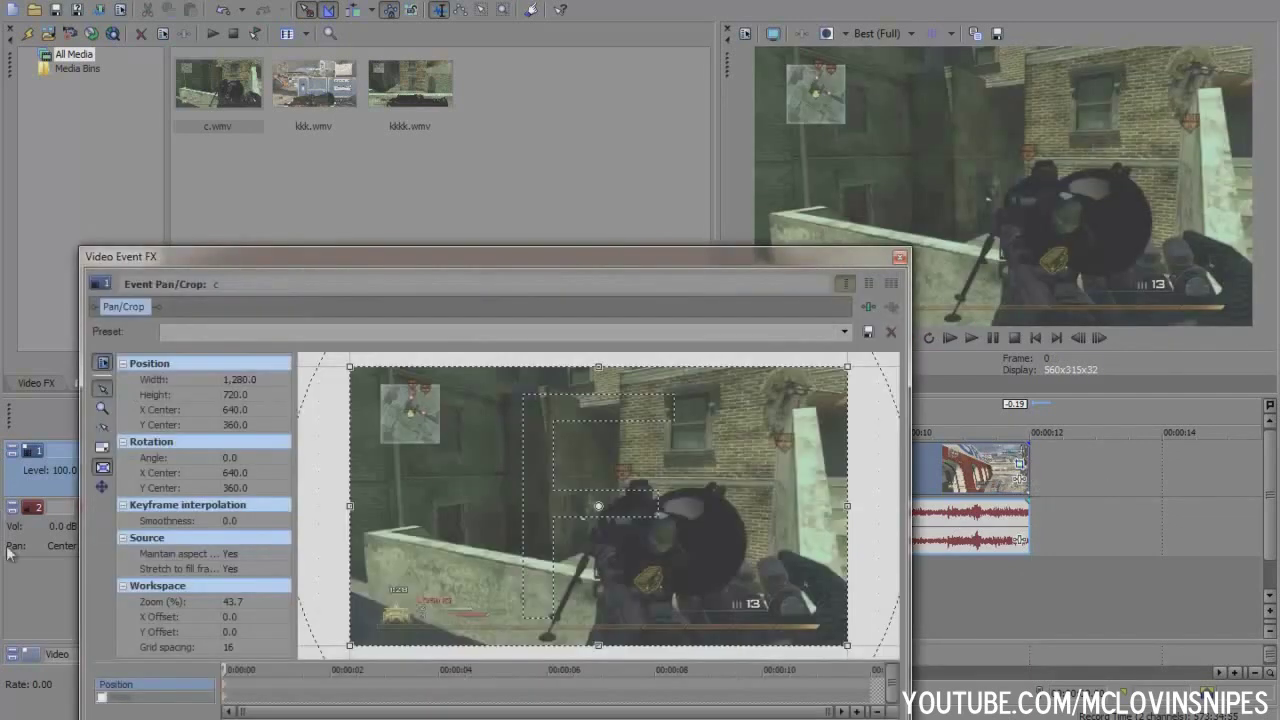
- Crop clip c's frame to height 623.9 for letterbox bars, preview it, and show Video FX
left_click_drag(597, 366, 598, 382)
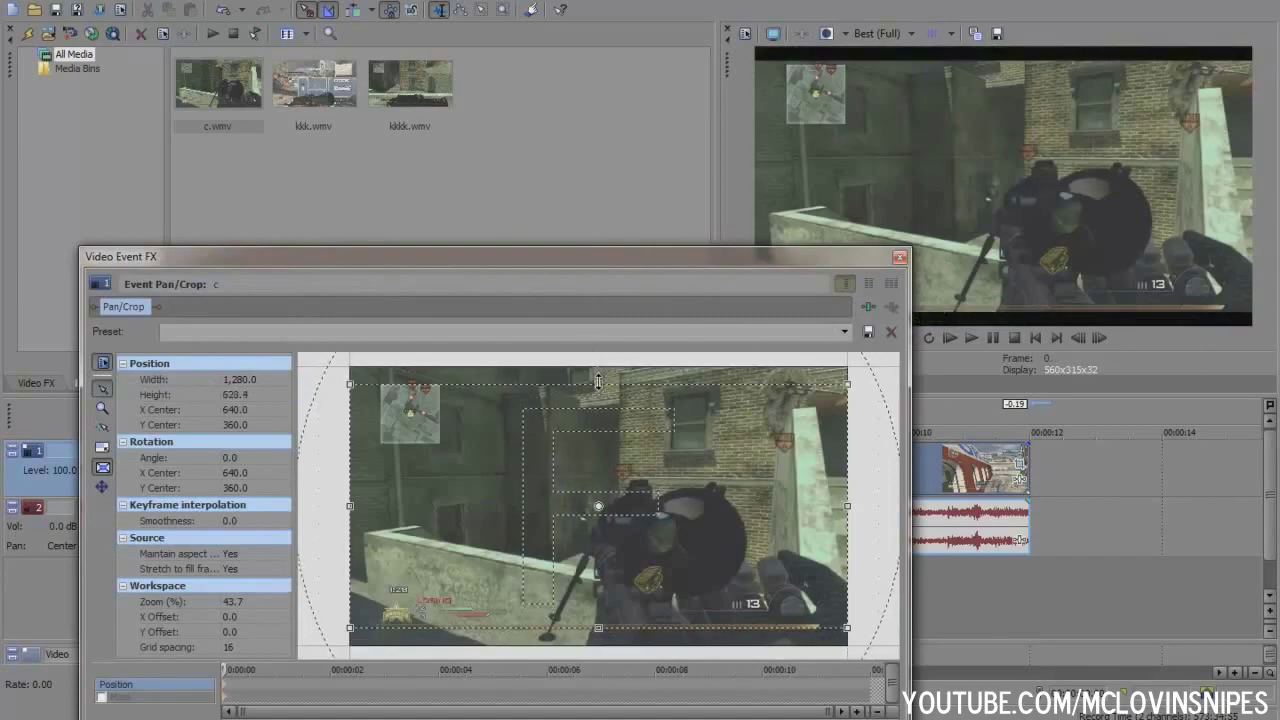
left_click(899, 259)
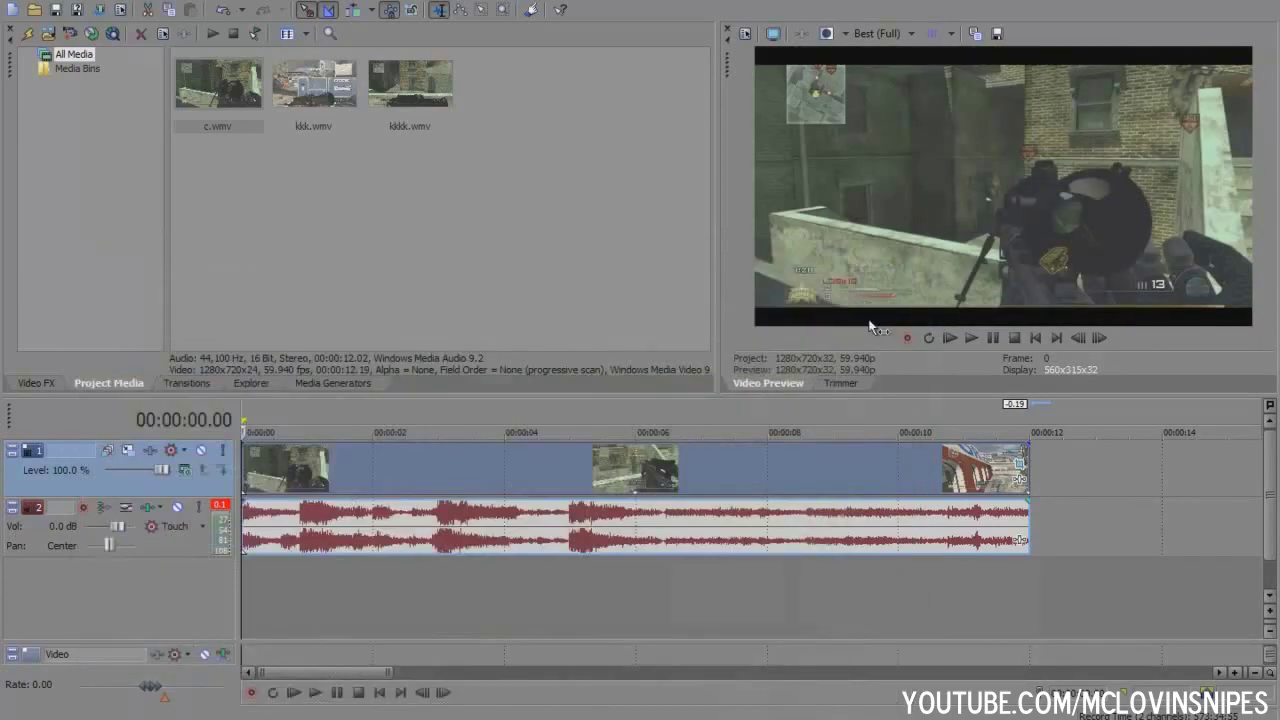
left_click(305, 485)
key("space")
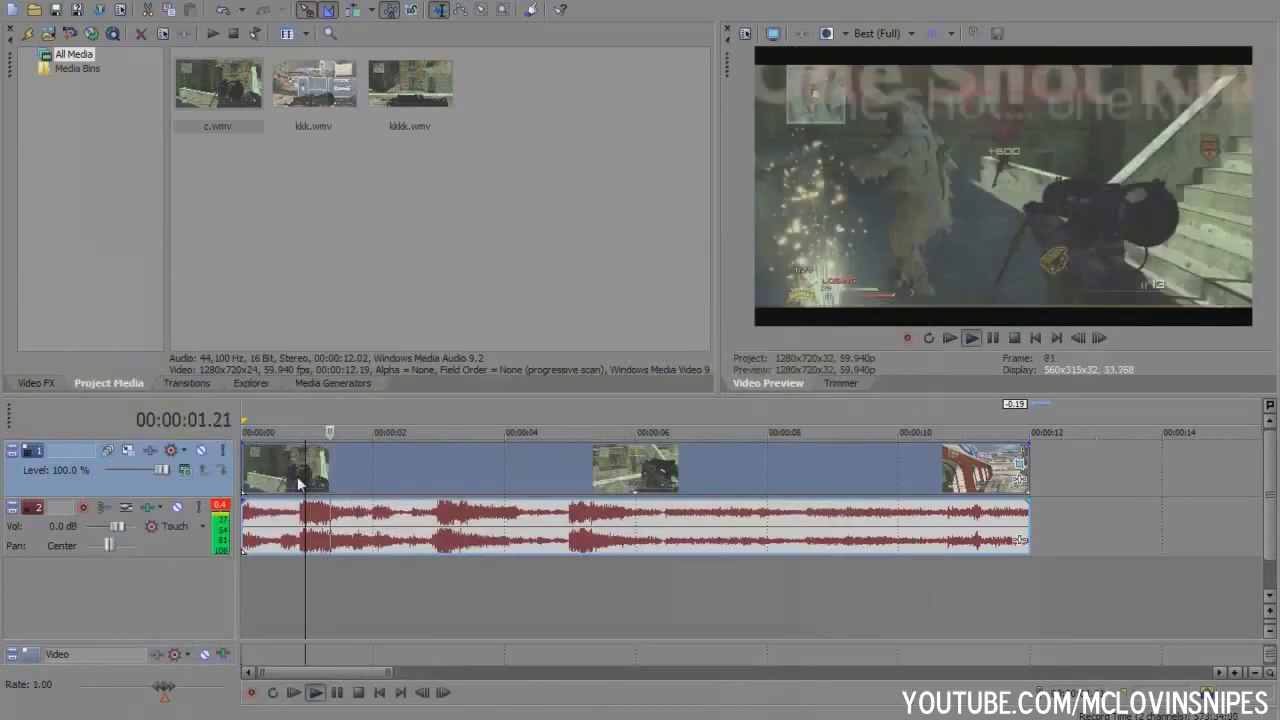
key("space")
key("ctrl+Home")
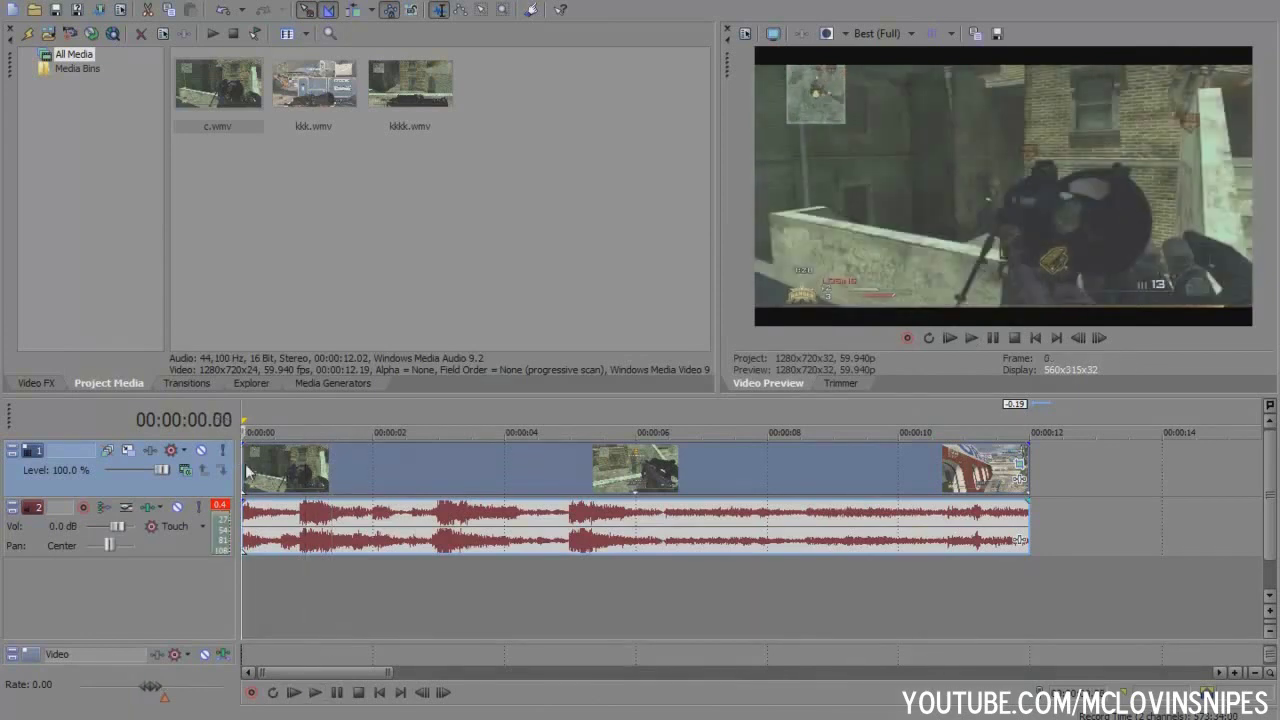
left_click(40, 384)
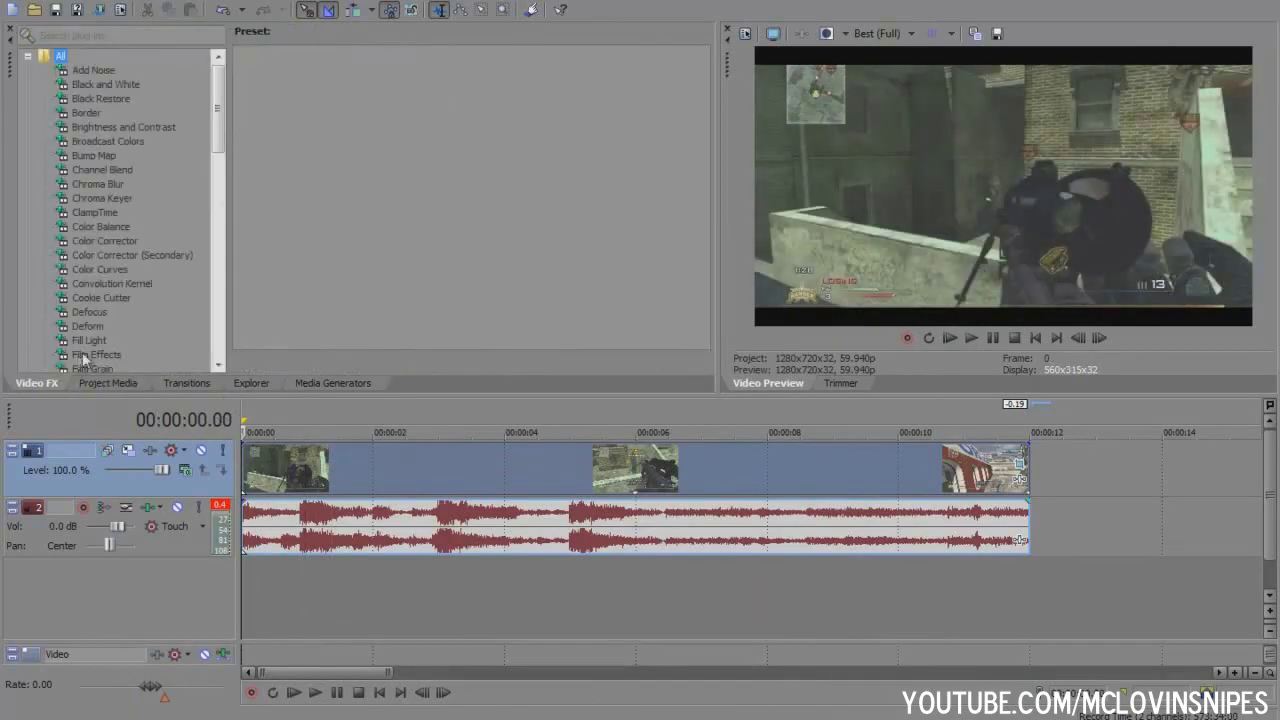
- Apply TV Simulator's Reset to None preset to clip c from the Video FX list
scroll(90, 365, "down", 10)
left_click(102, 141)
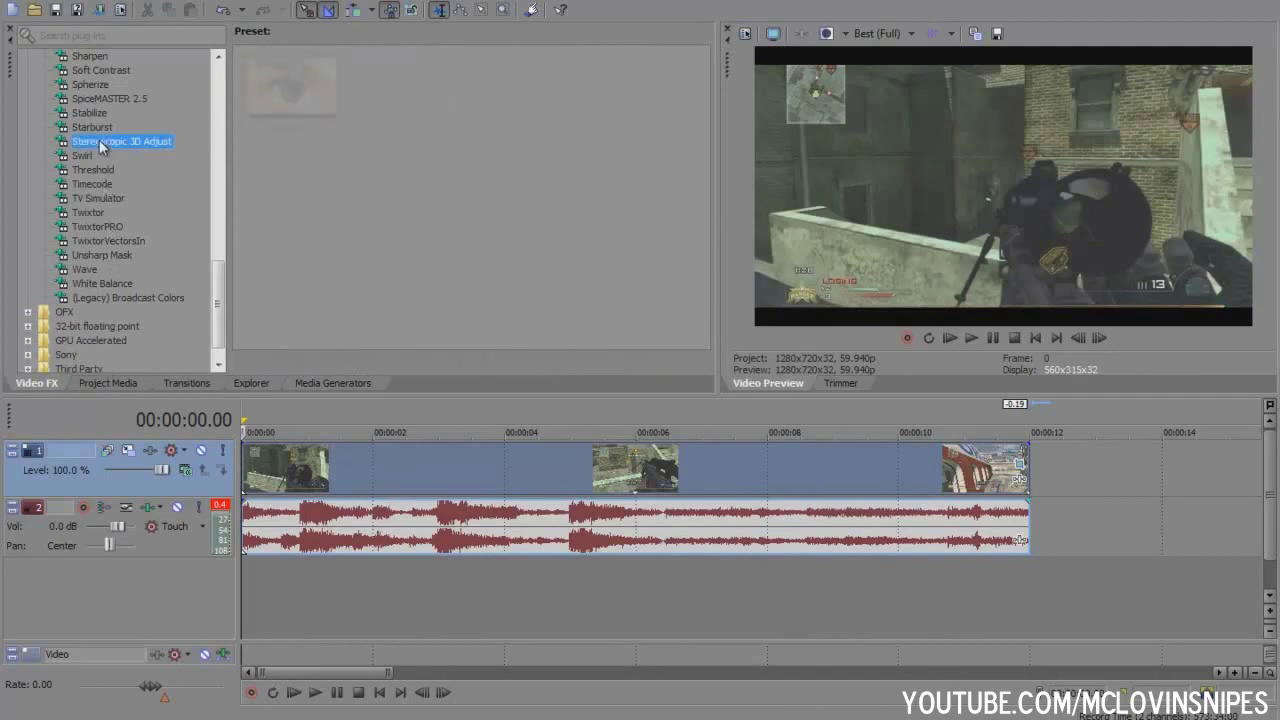
left_click(99, 198)
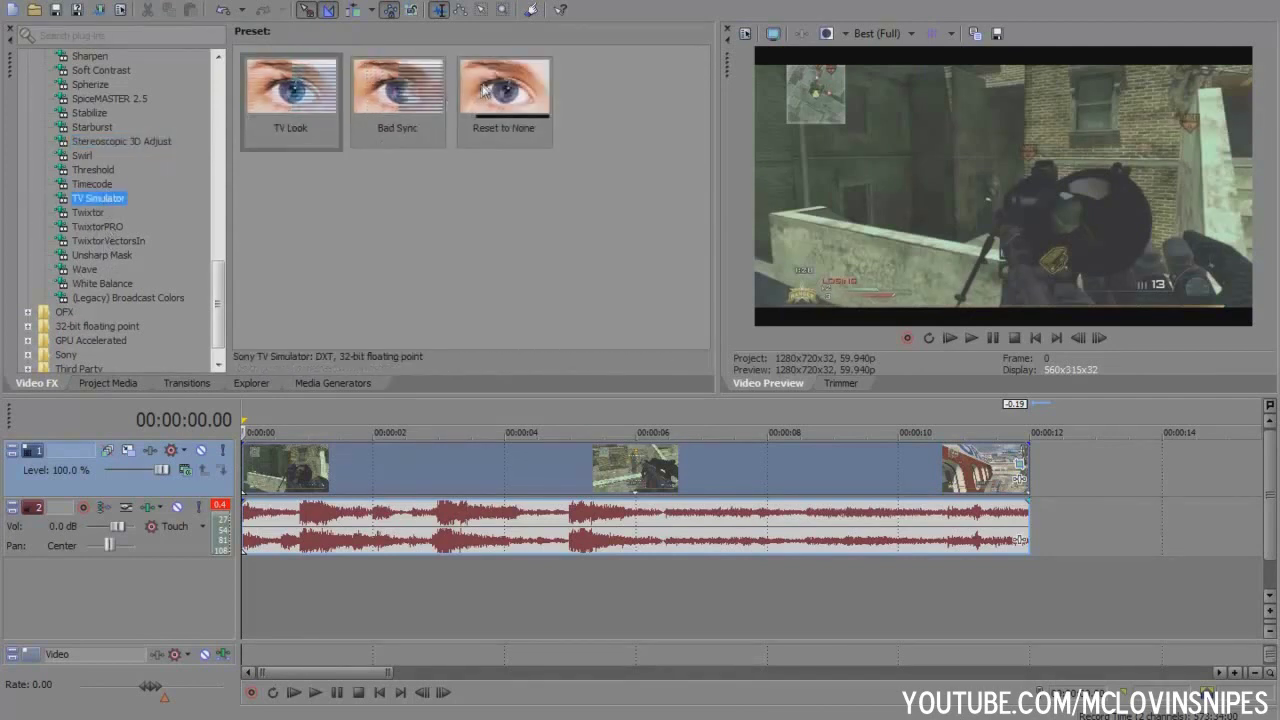
mouse_move(487, 88)
left_mouse_down()
mouse_move(334, 472)
mouse_move(308, 472)
left_mouse_up()
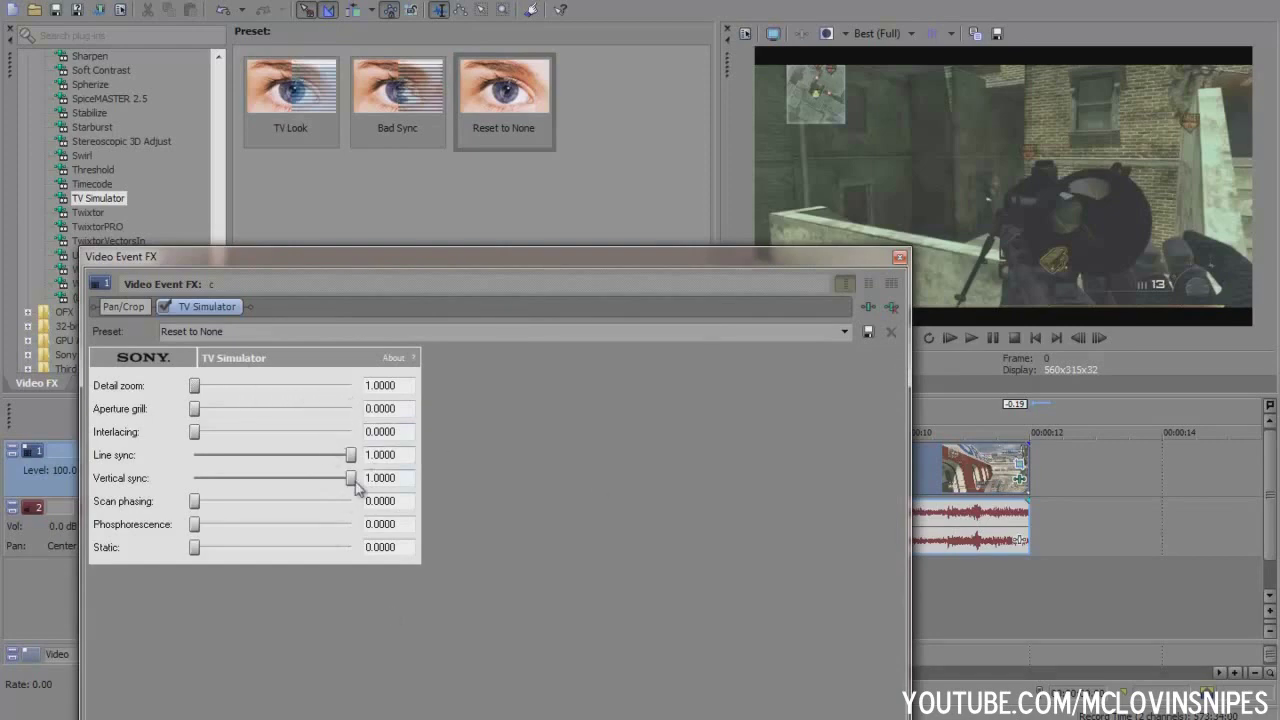
- Reposition the Video Event FX window and move its keyframe cursor to about four seconds
mouse_move(477, 258)
left_mouse_down()
mouse_move(649, 129)
mouse_move(618, 193)
mouse_move(506, 250)
left_mouse_up()
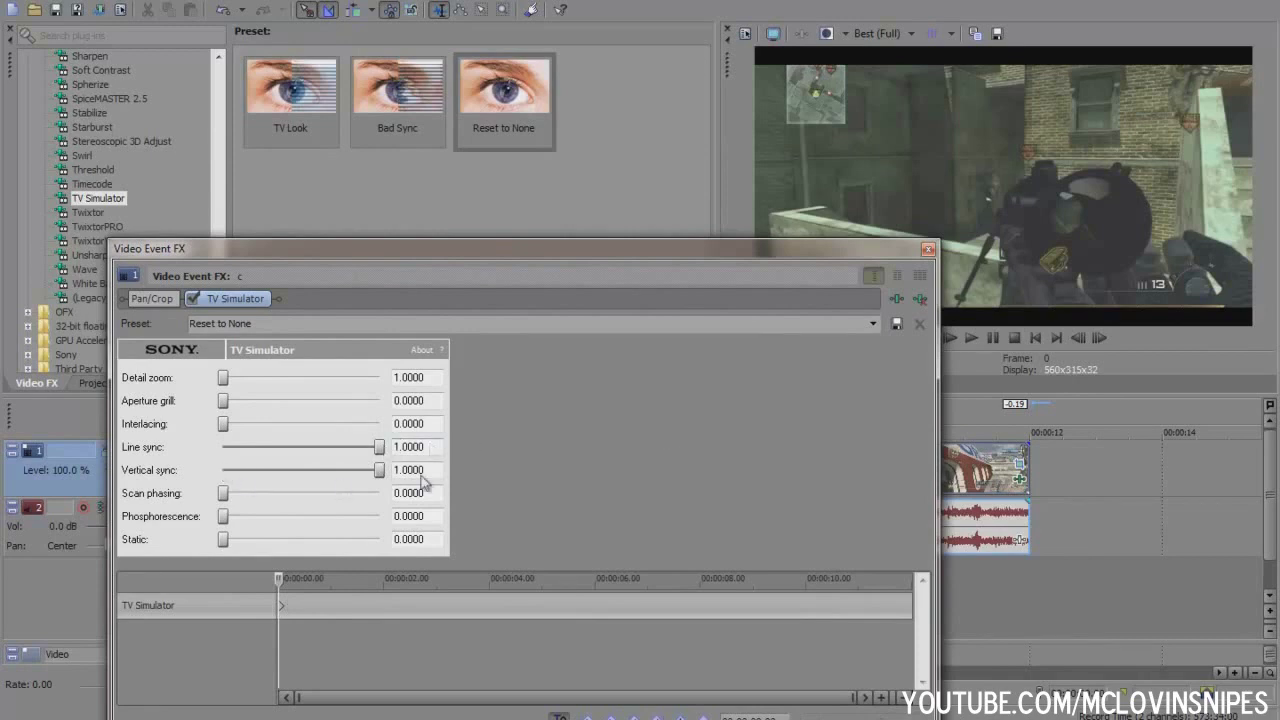
left_click(545, 604)
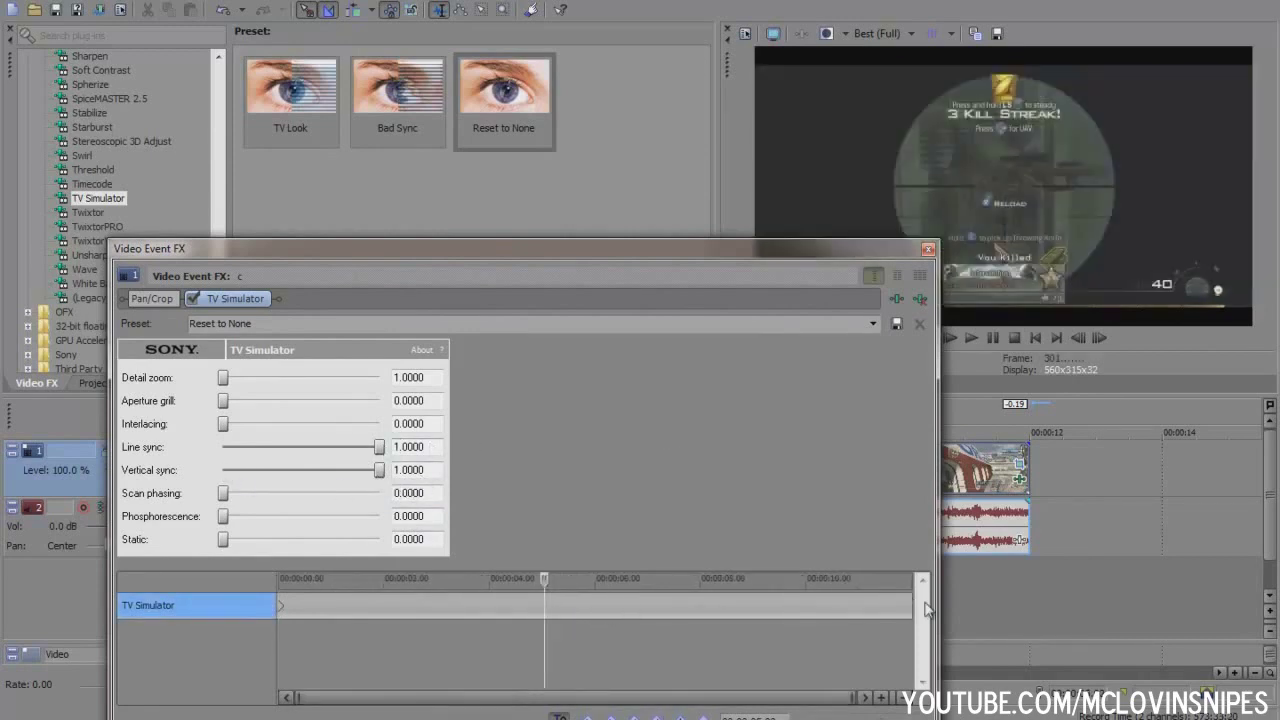
- Close the effect settings, zoom in, and preview from the clip cut near 5.5 seconds
scroll(590, 605, "up", 5)
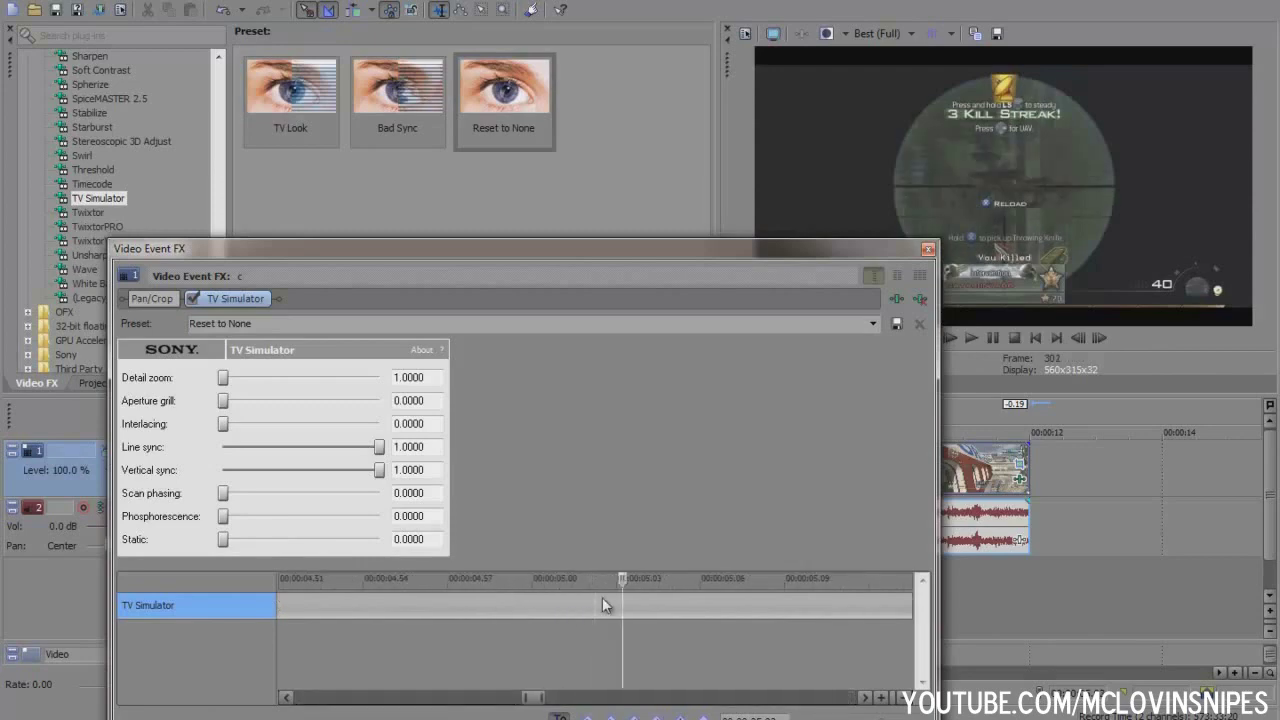
scroll(668, 612, "down", 4)
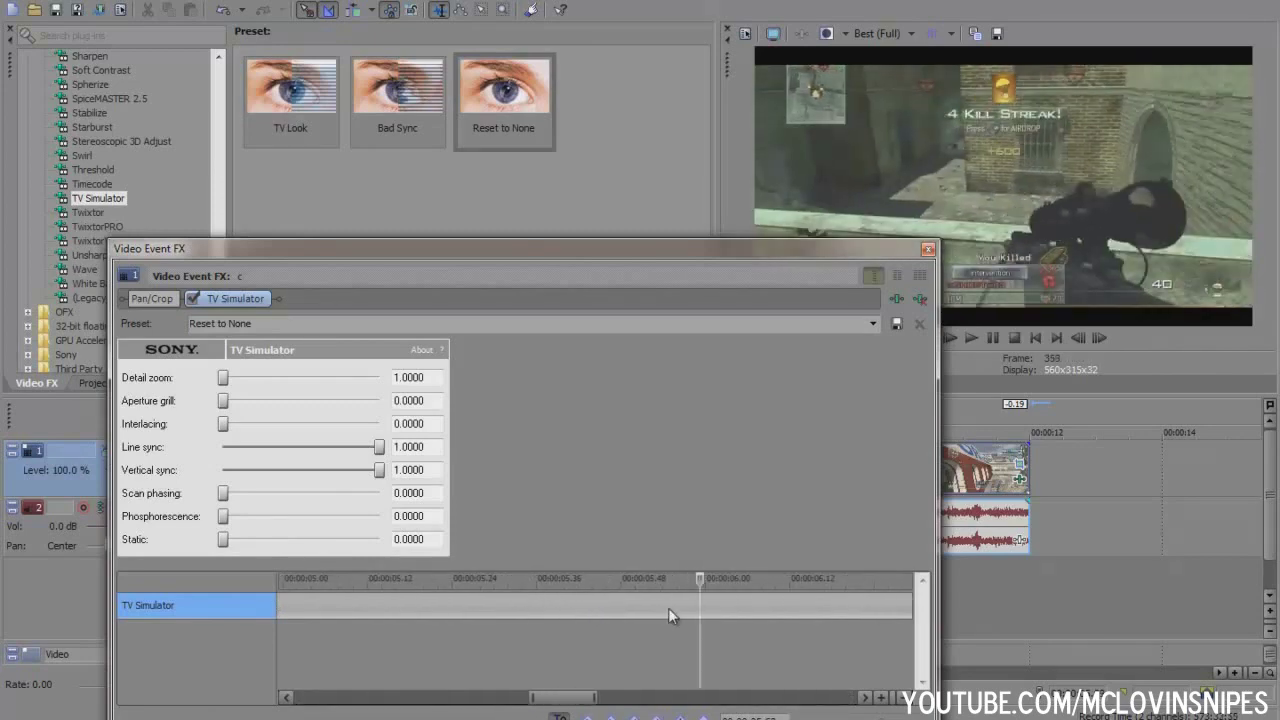
scroll(669, 612, "down", 3)
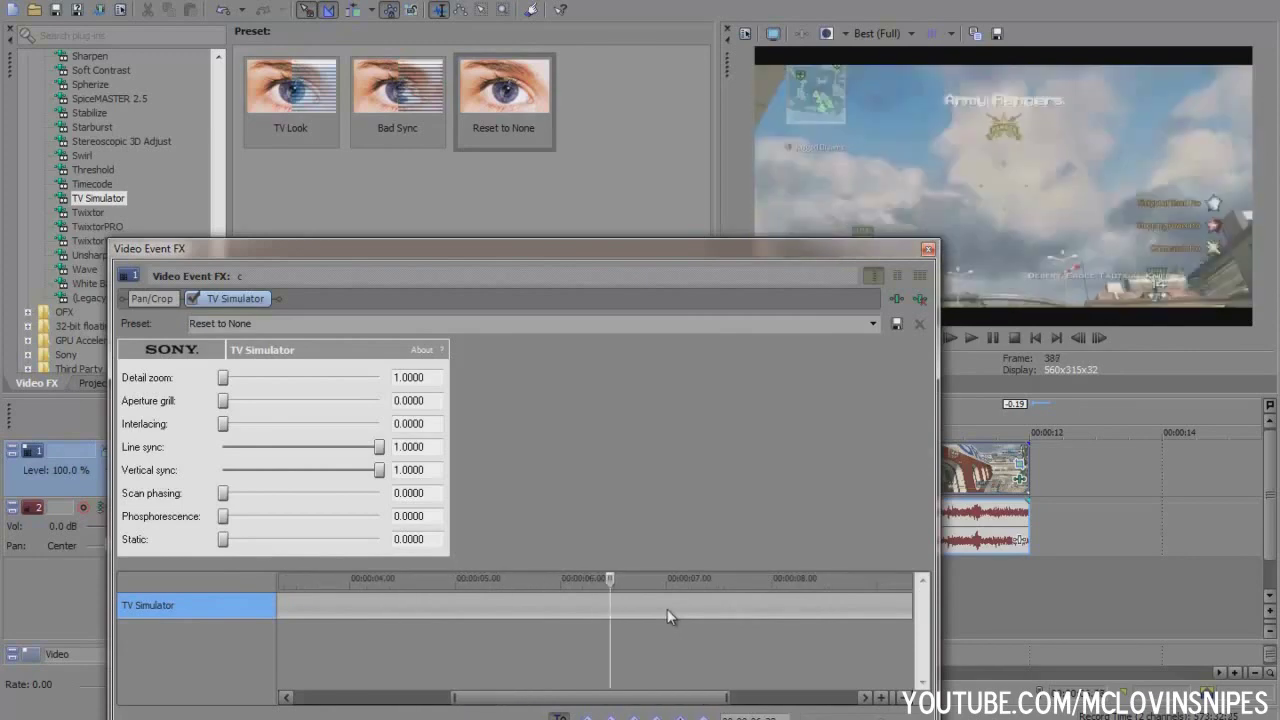
left_click(928, 250)
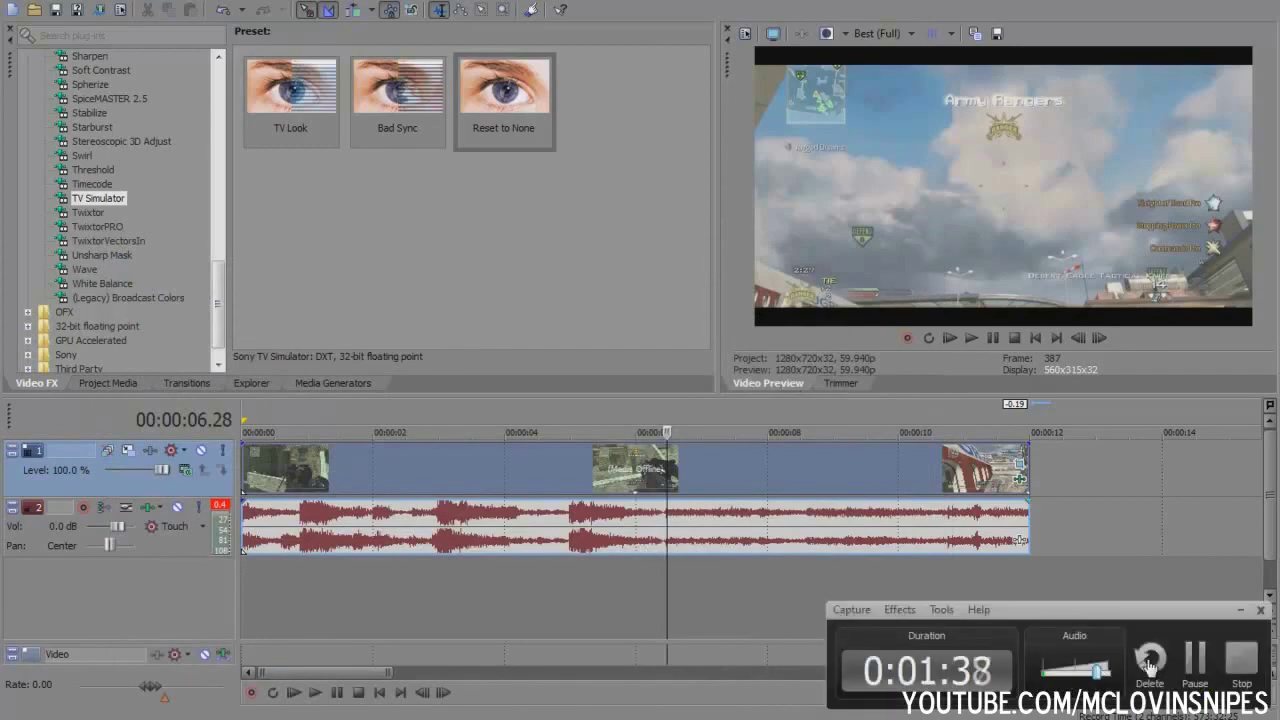
left_click(619, 478)
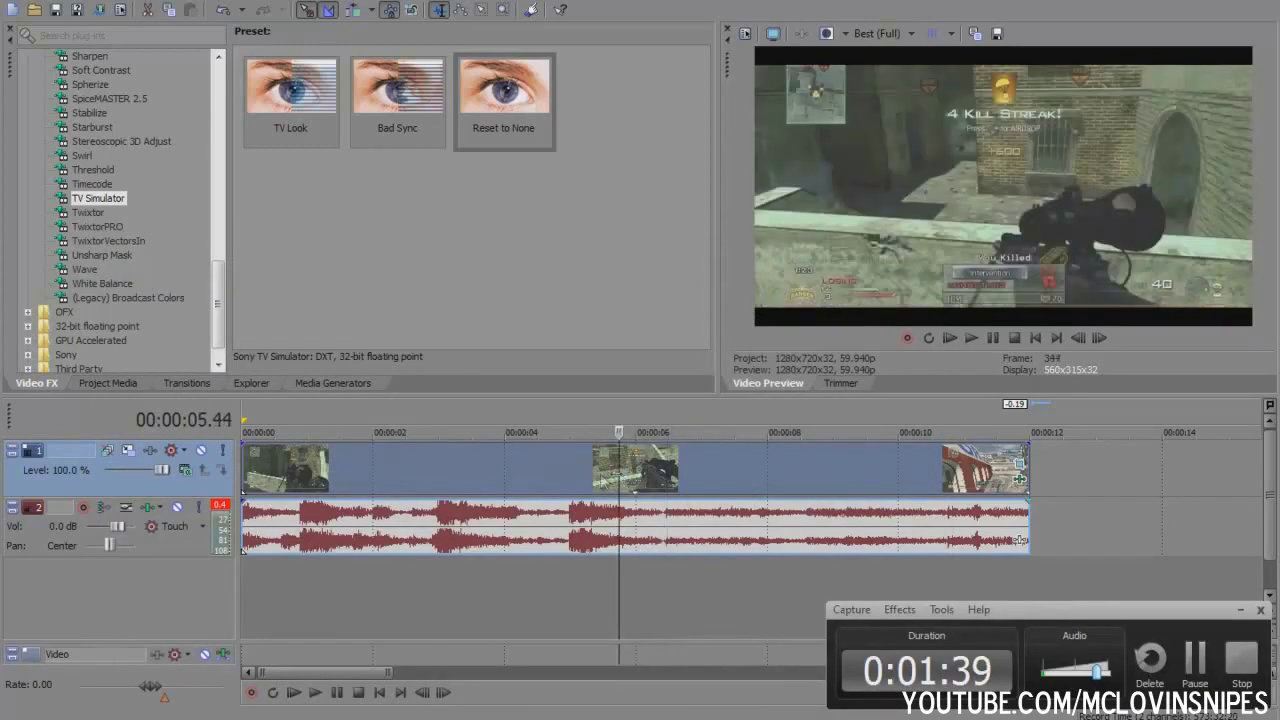
scroll(620, 474, "up", 4)
left_click(844, 460)
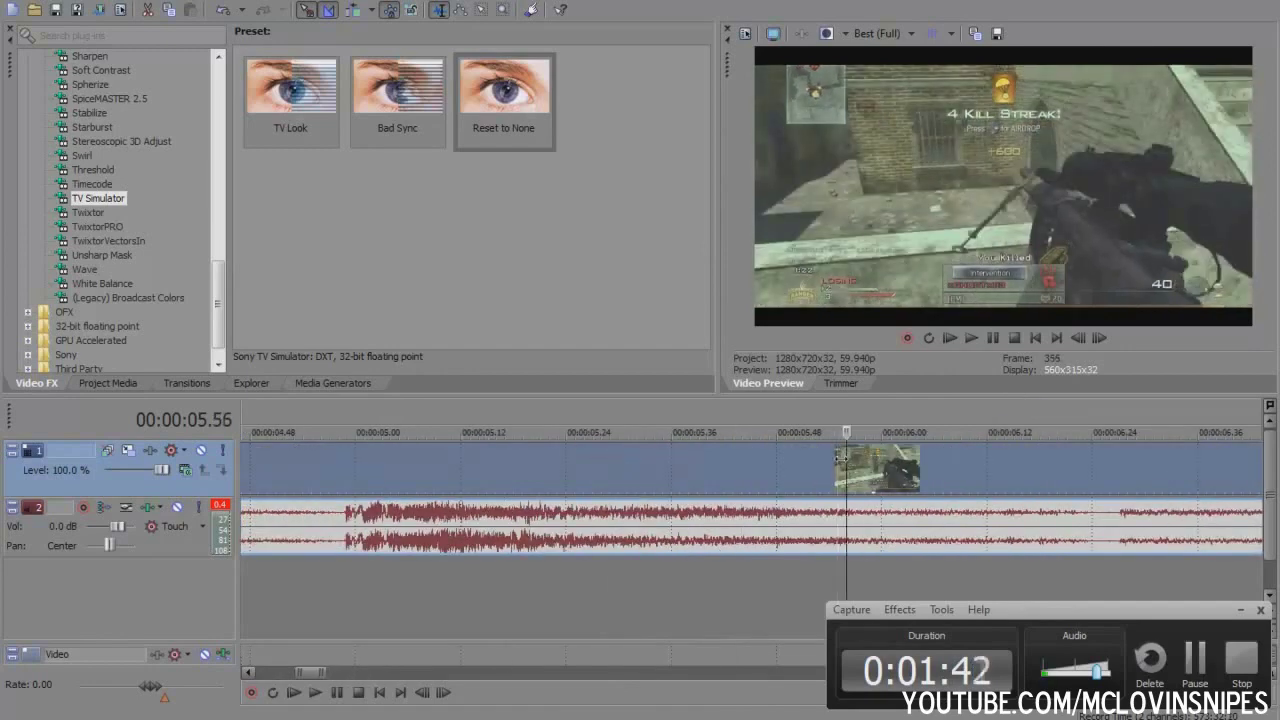
key("space")
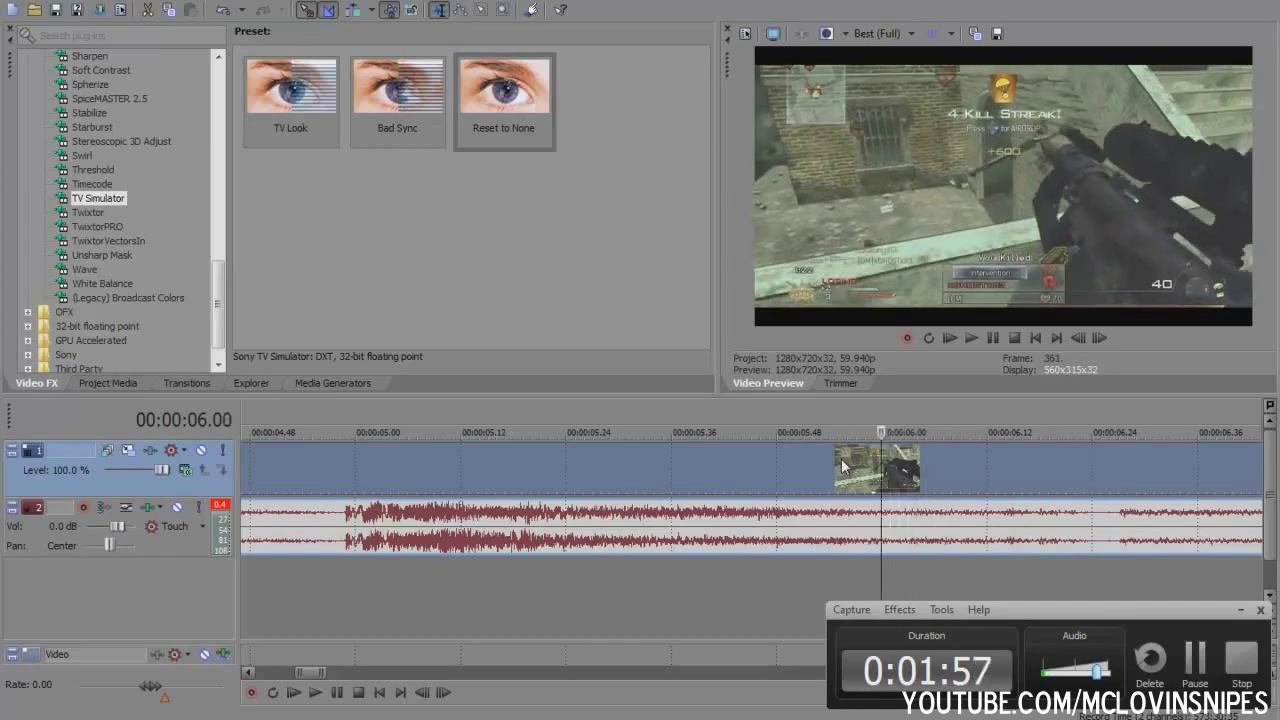
- Split video and audio at 05.56 and 06.57, preview the section, and apply Reset to None TV Simulator
left_click(841, 458)
key("s")
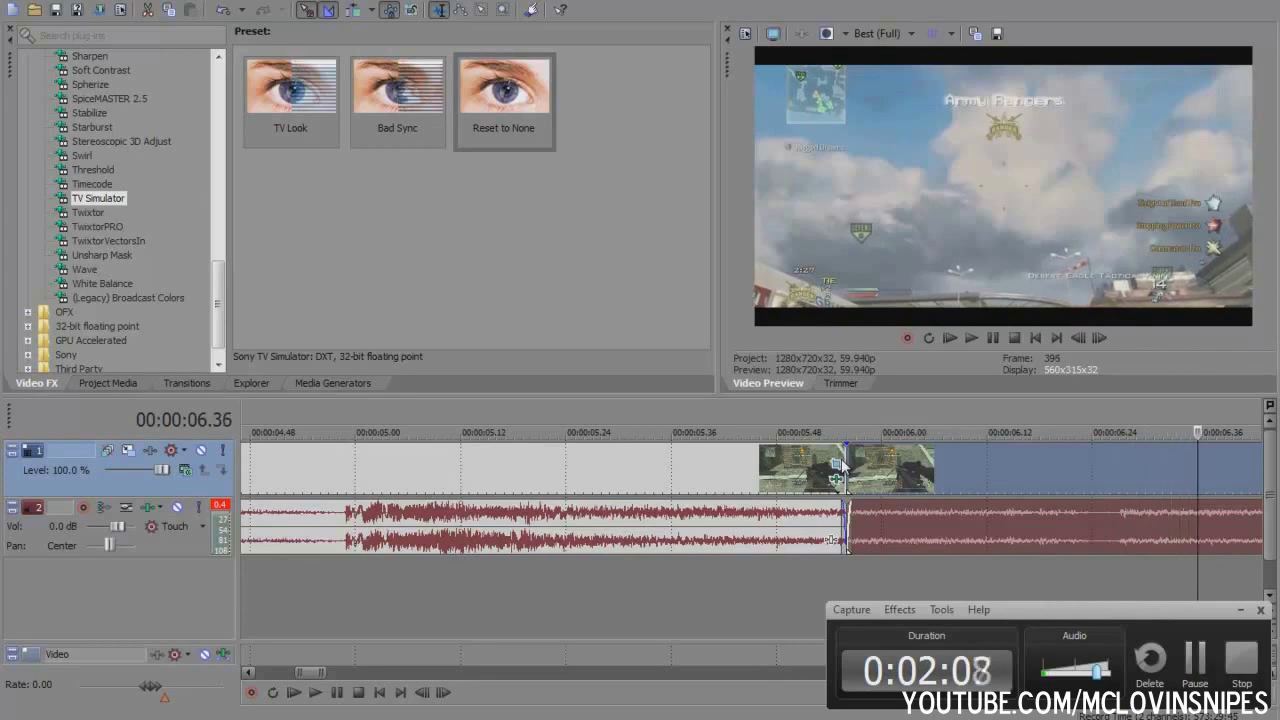
scroll(843, 465, "right", 2)
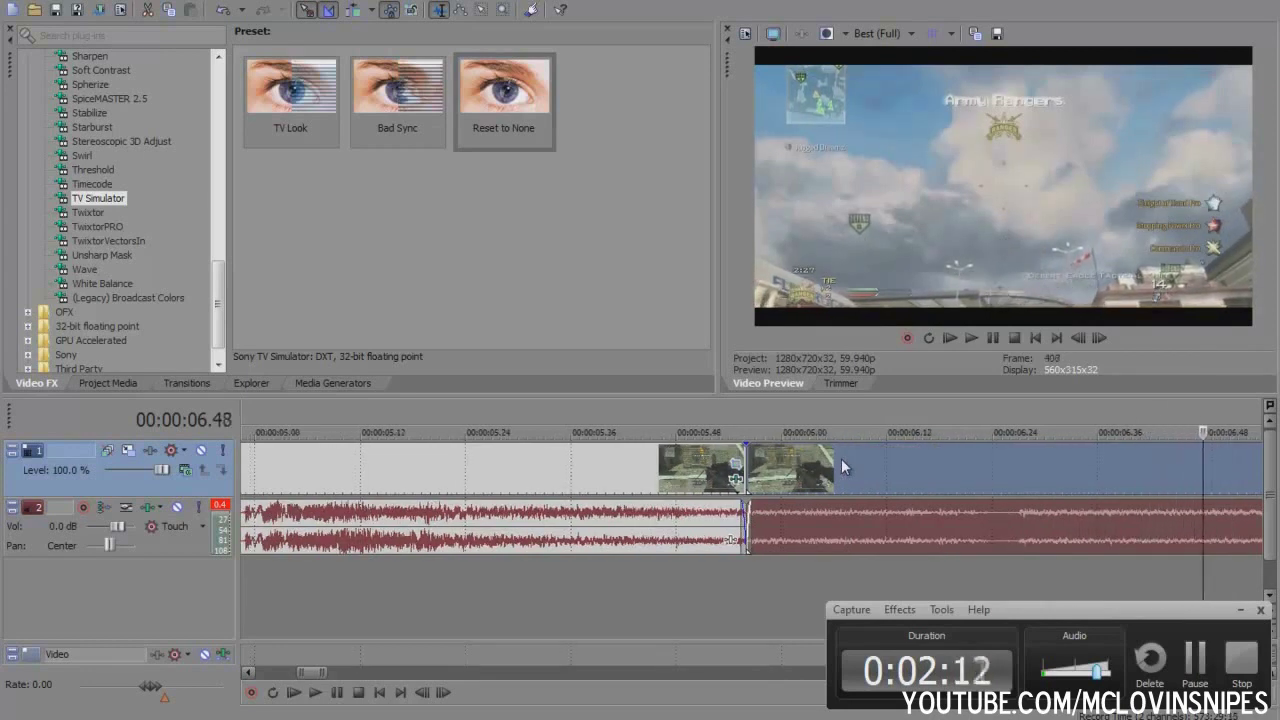
scroll(841, 458, "right", 2)
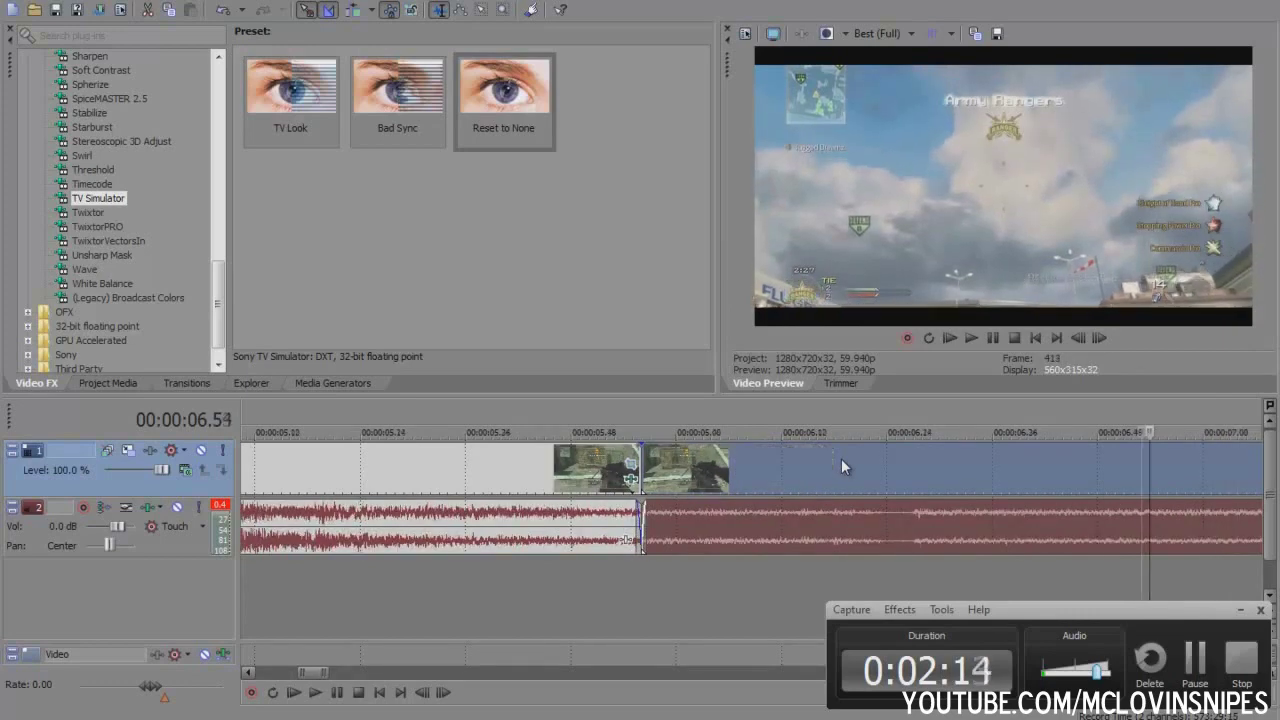
key("s")
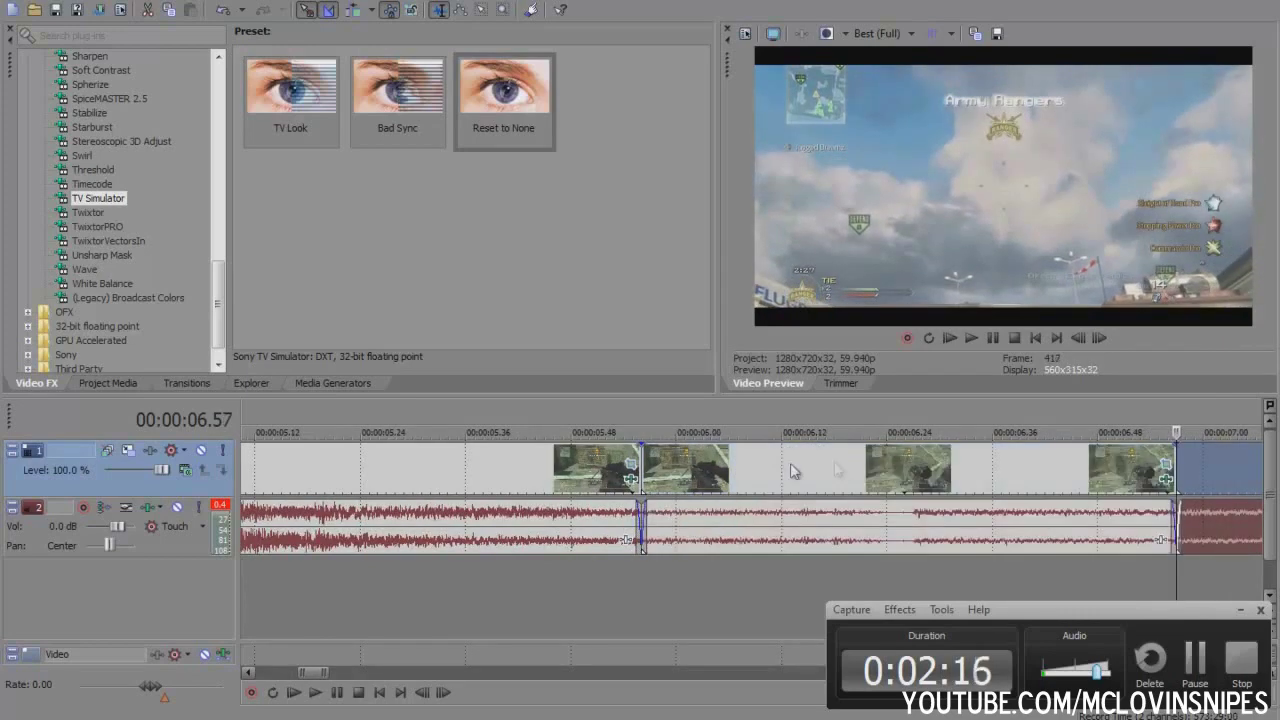
key("space")
scroll(704, 623, "down", 5)
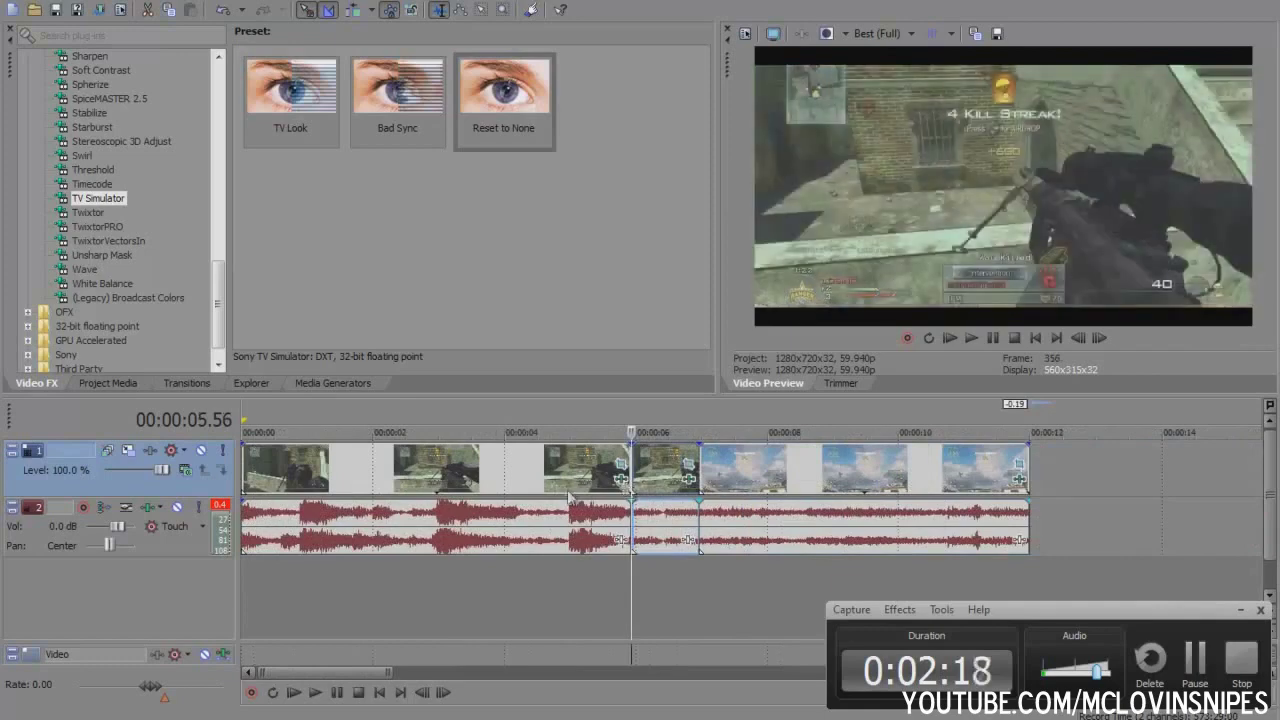
key("space")
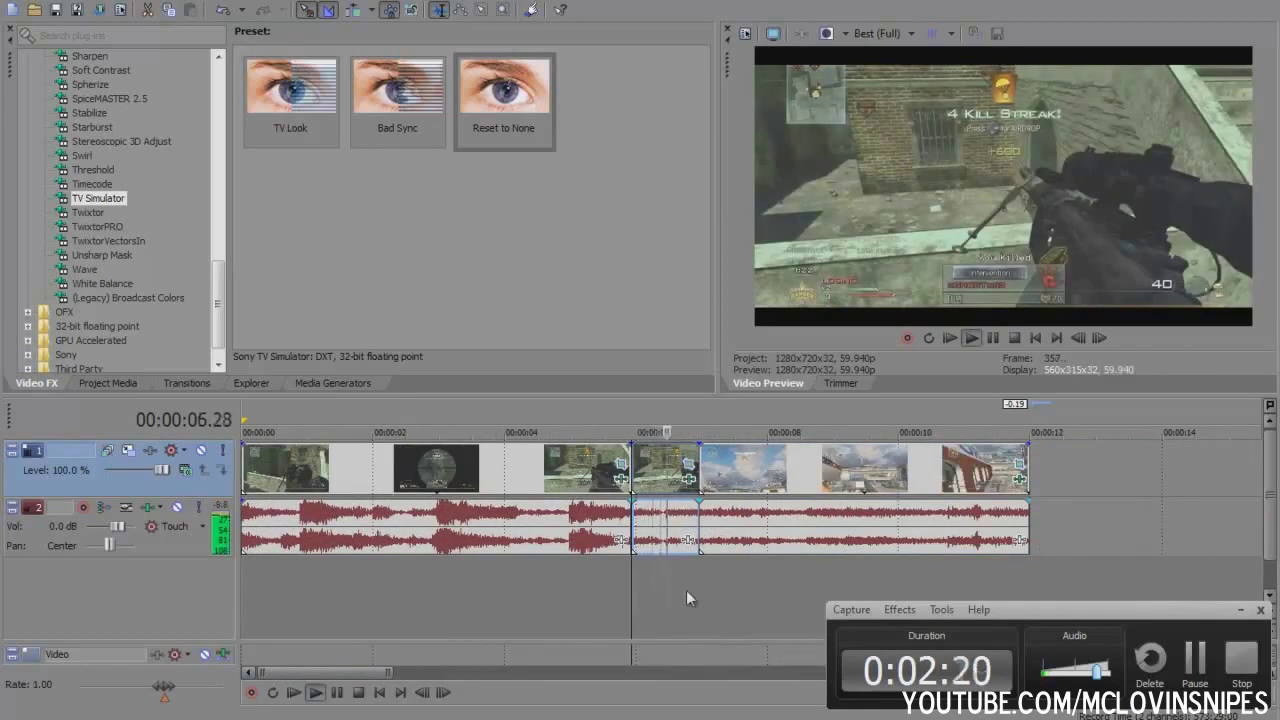
key("space")
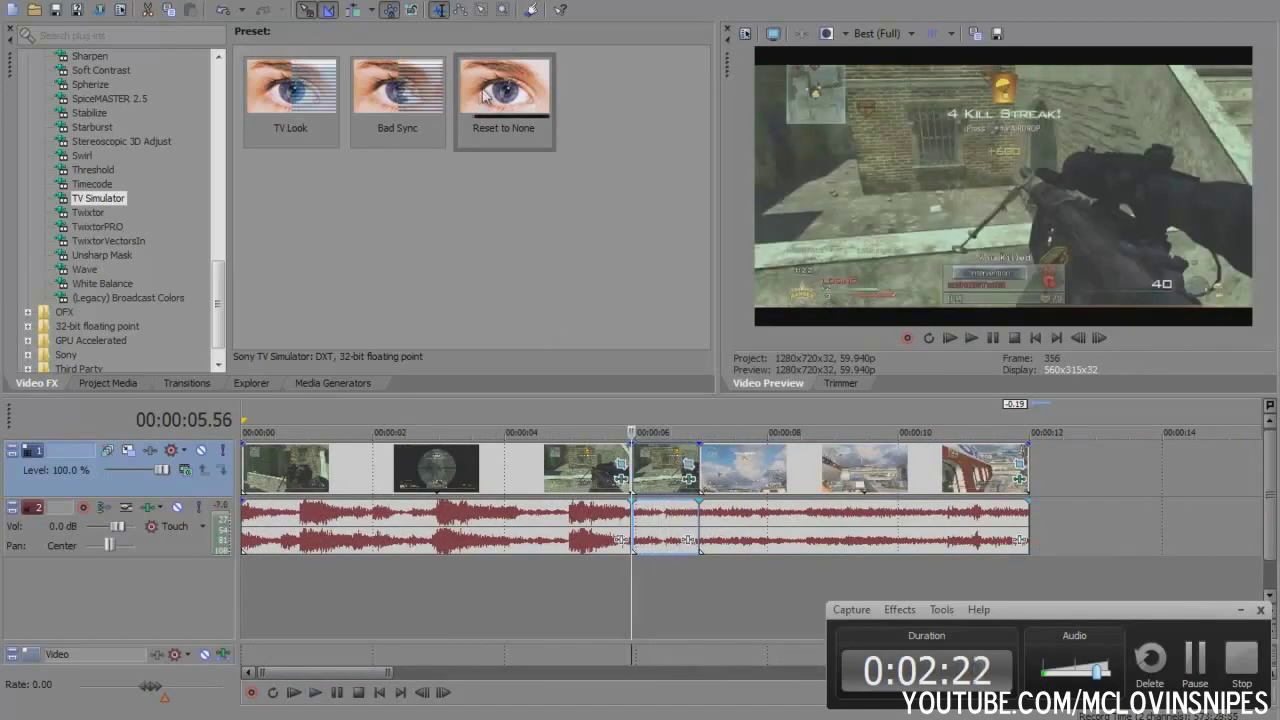
left_click_drag(503, 100, 661, 478)
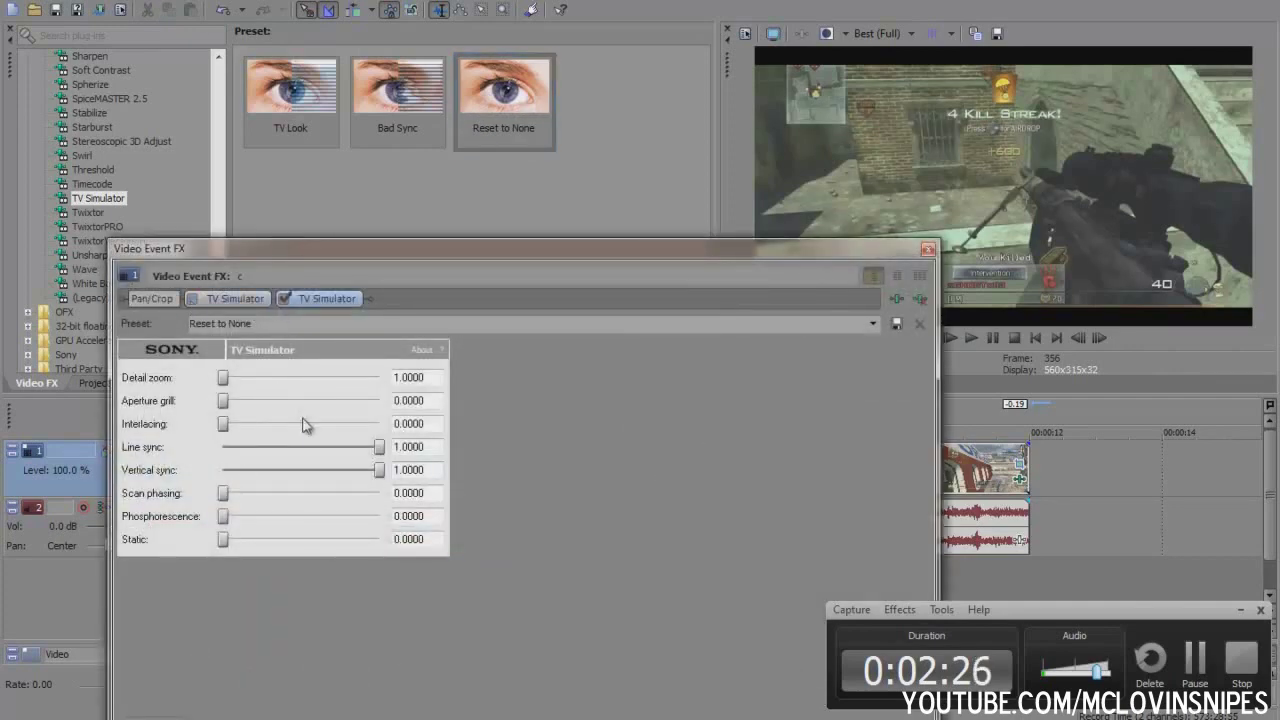
- Enable Animate on the TV Simulator and step the keyframe cursor to the .32 point
left_click_drag(464, 255, 476, 176)
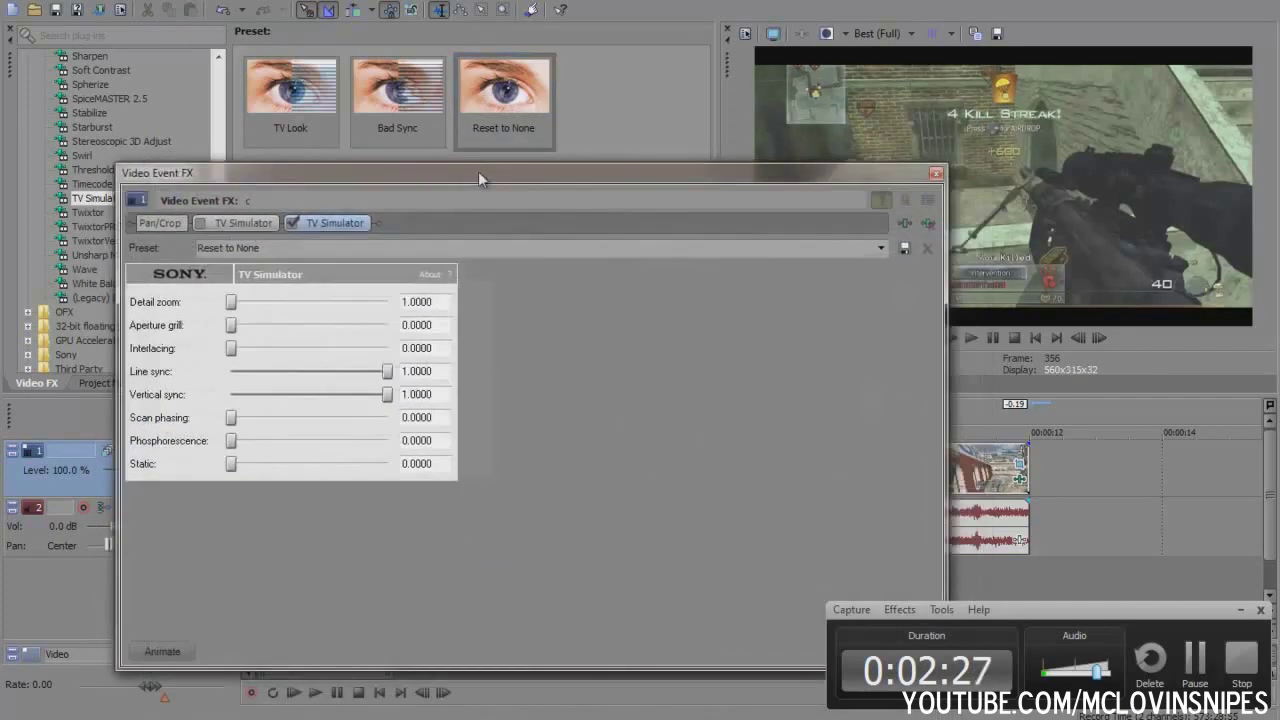
left_click(160, 652)
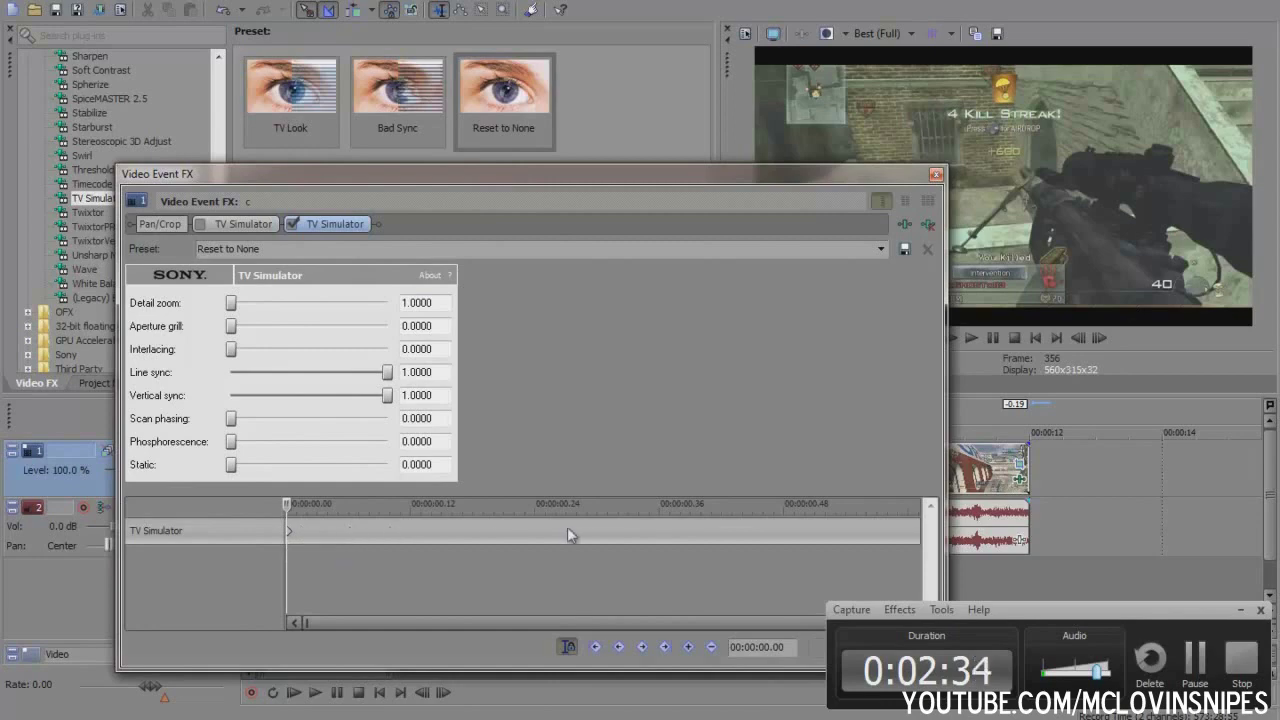
left_click(533, 537)
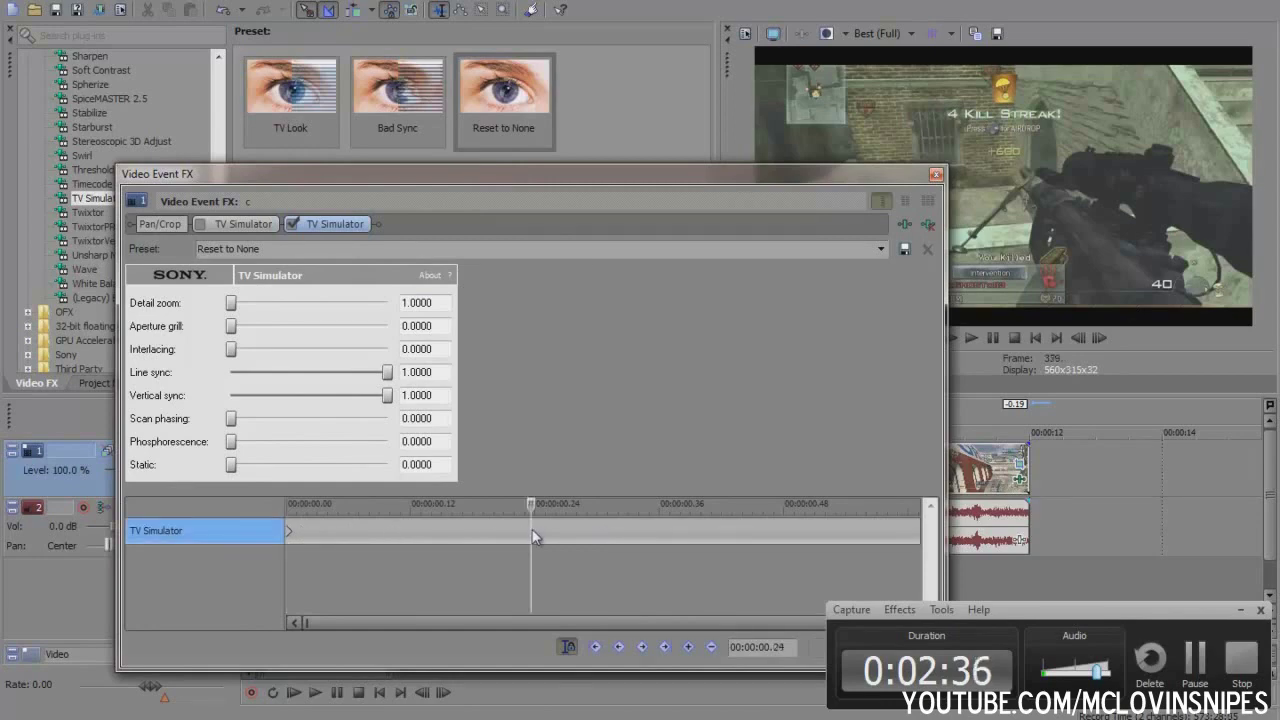
scroll(542, 552, "down", 2)
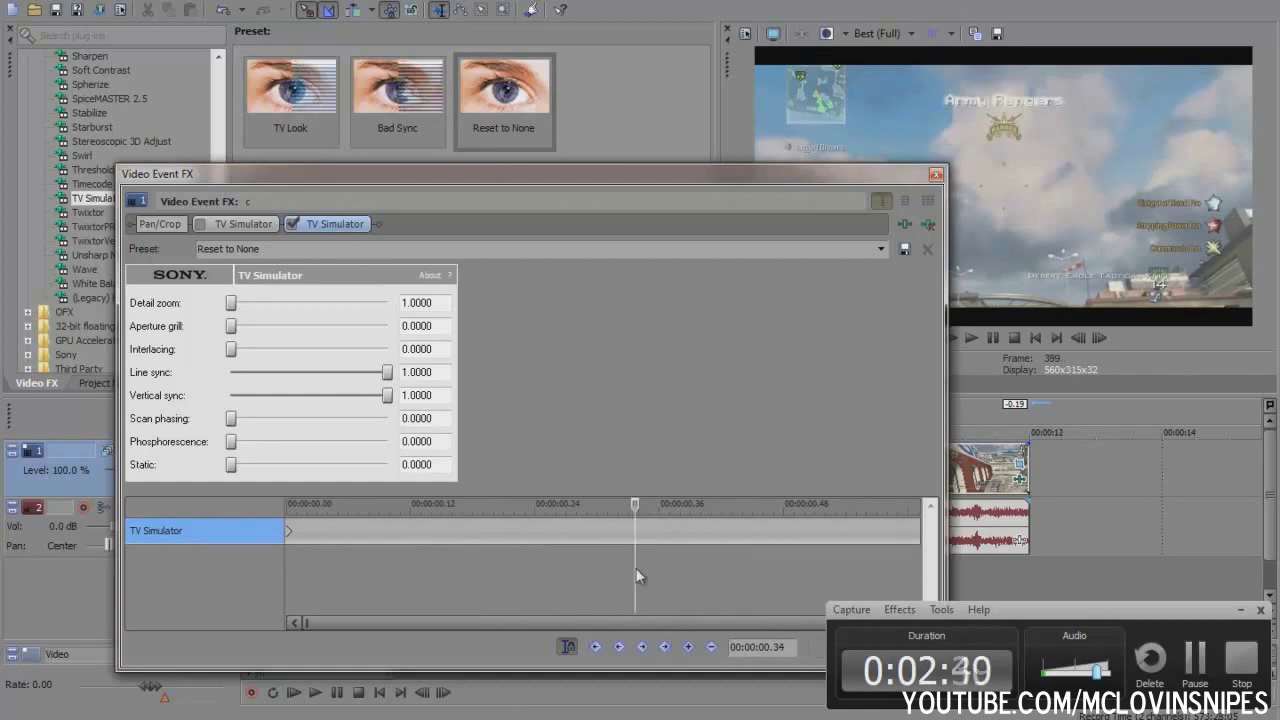
key("Left")
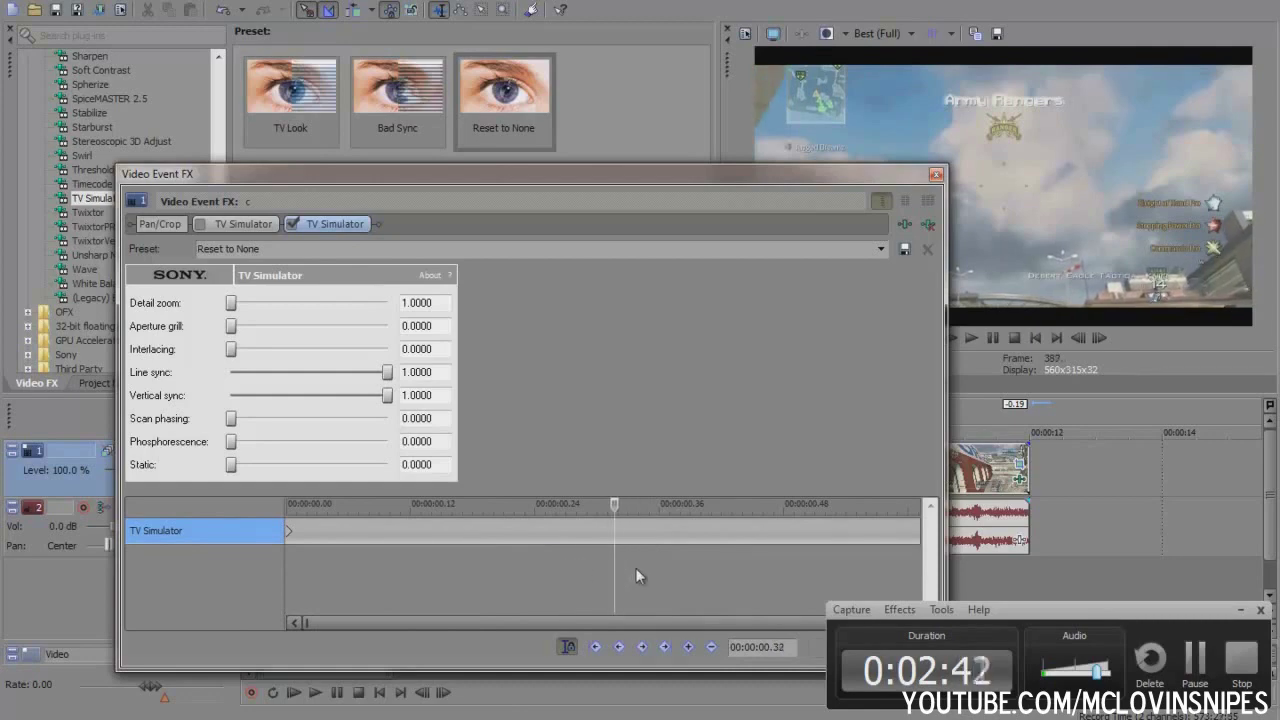
key("Left")
key("Left")
key("Right")
scroll(643, 550, "up", 2)
scroll(540, 550, "down", 2)
- Keyframe Vertical sync down to 0 at .32 and back to 1 at the section's end
left_click_drag(389, 402, 189, 402)
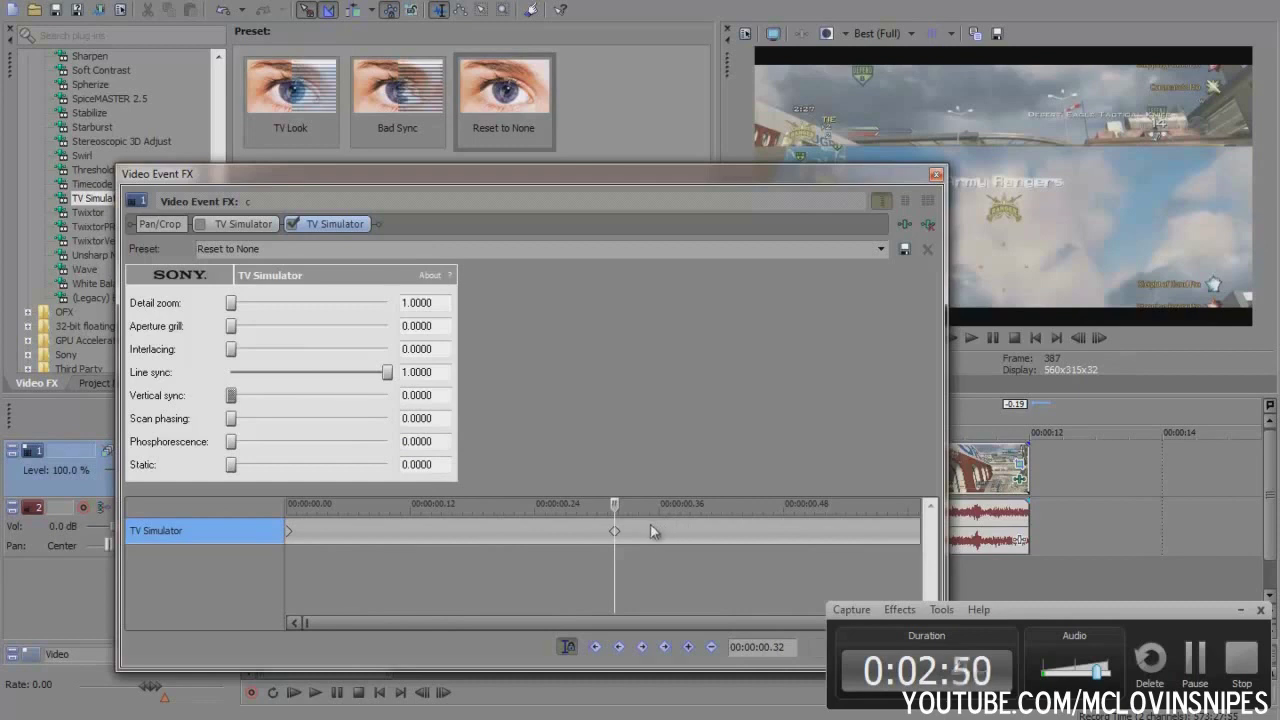
left_click_drag(706, 535, 910, 535)
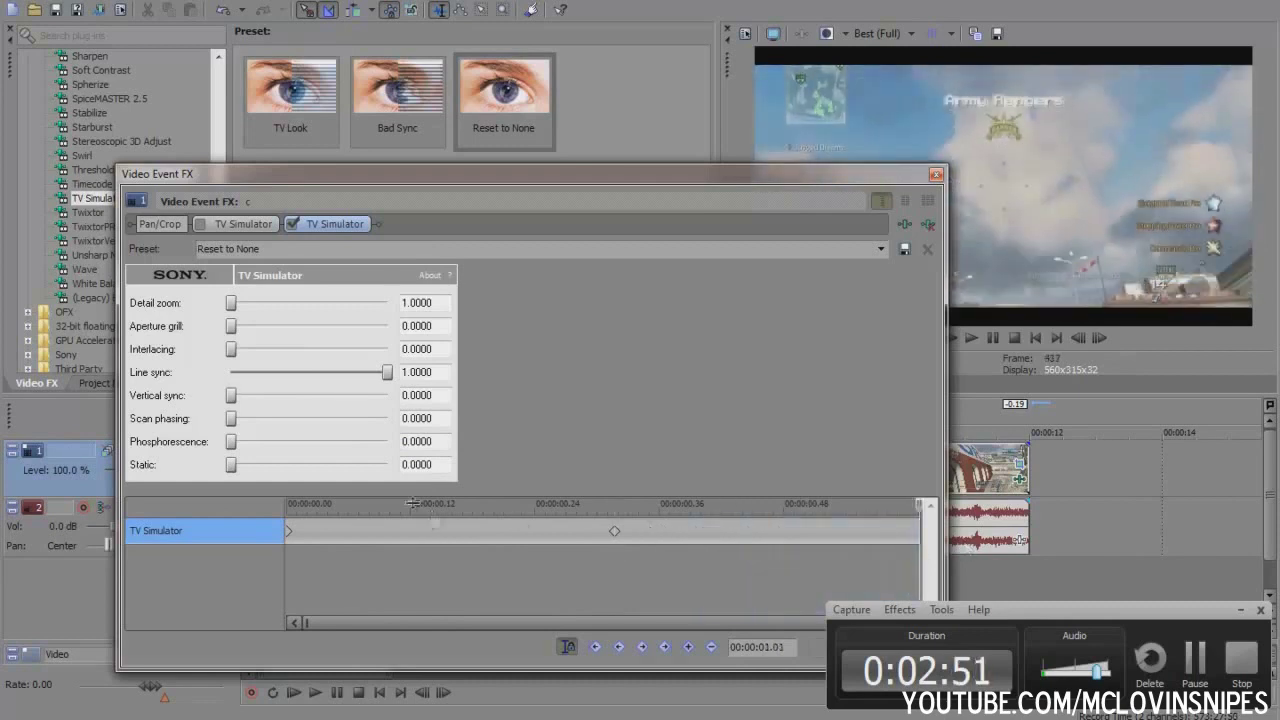
left_click_drag(230, 396, 424, 403)
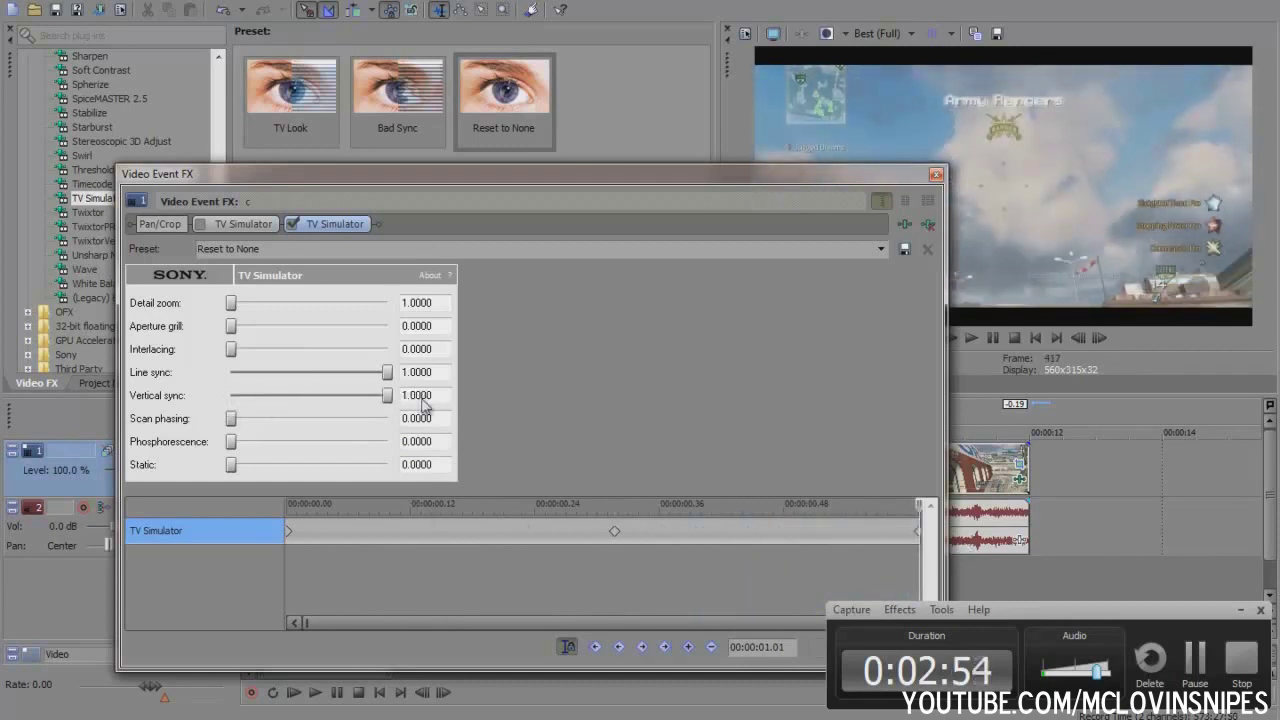
left_click(935, 176)
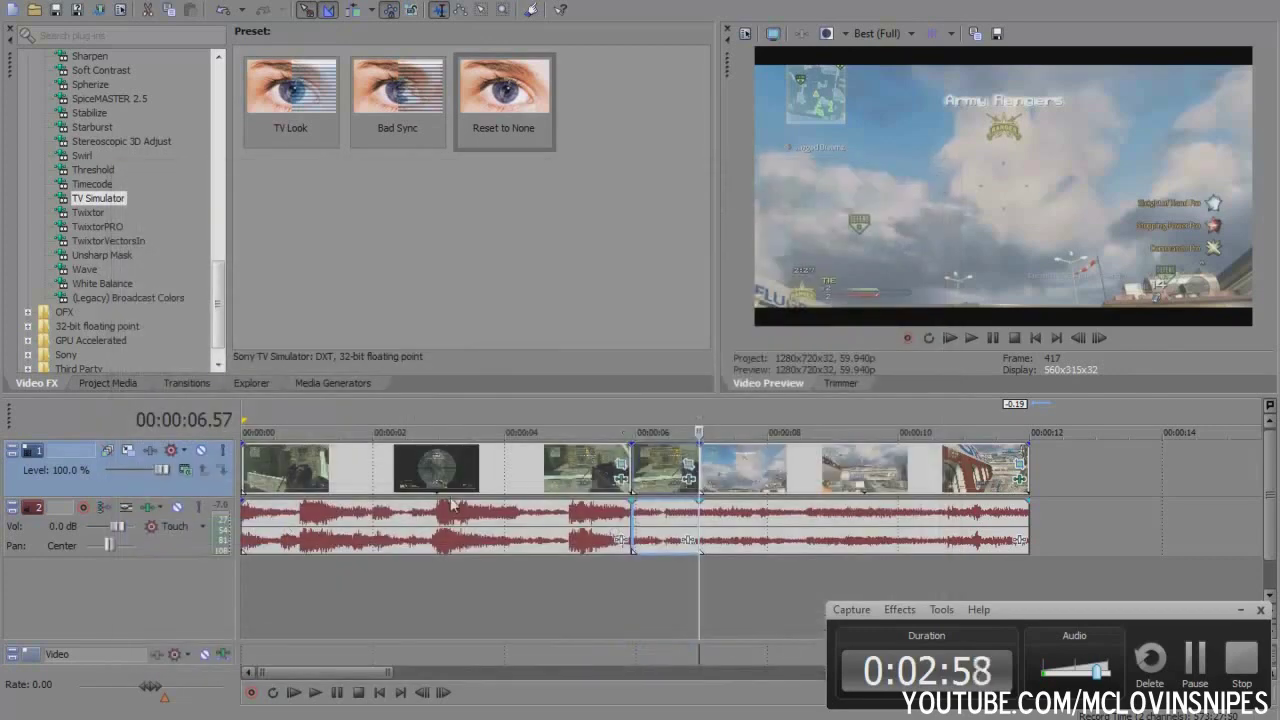
left_click(568, 478)
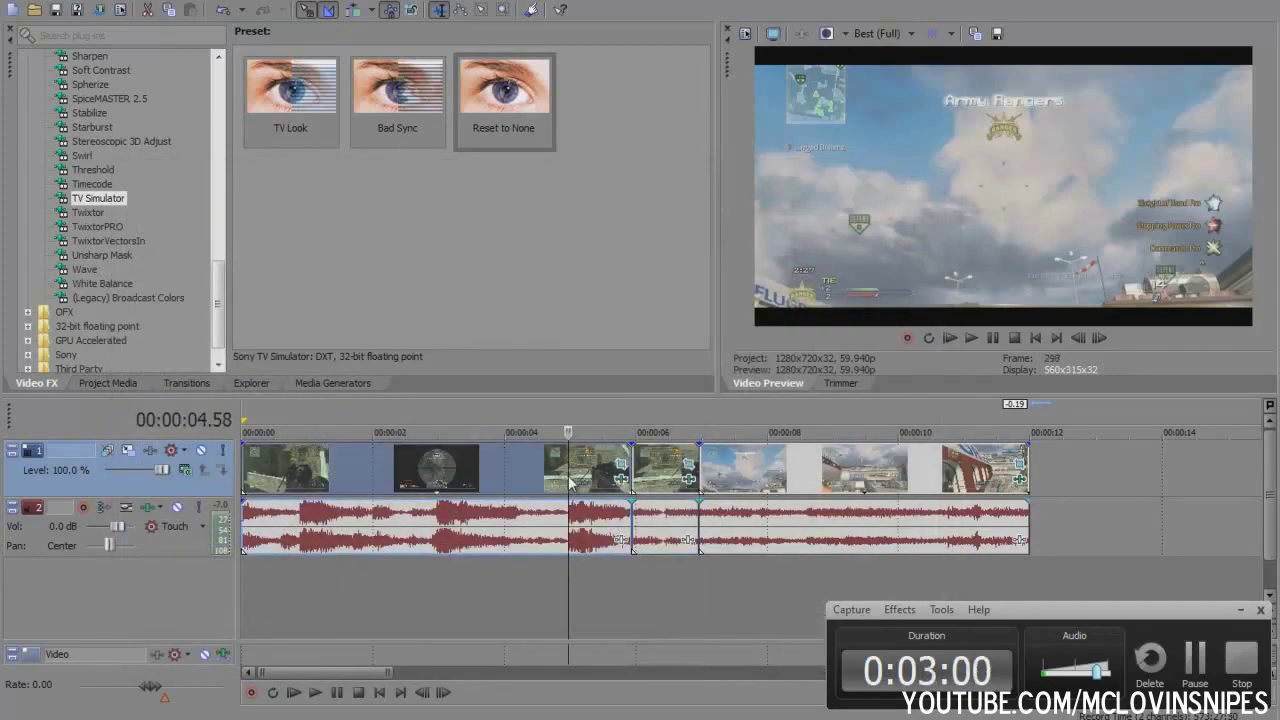
key("space")
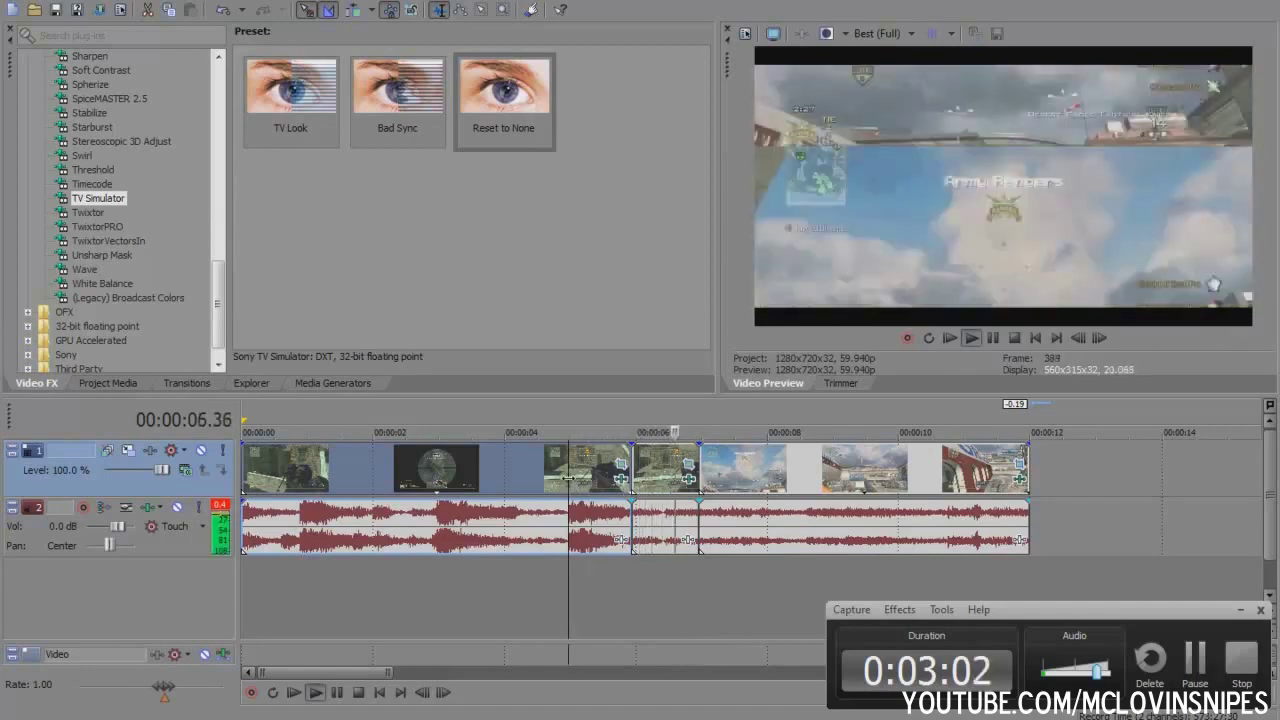
key("space")
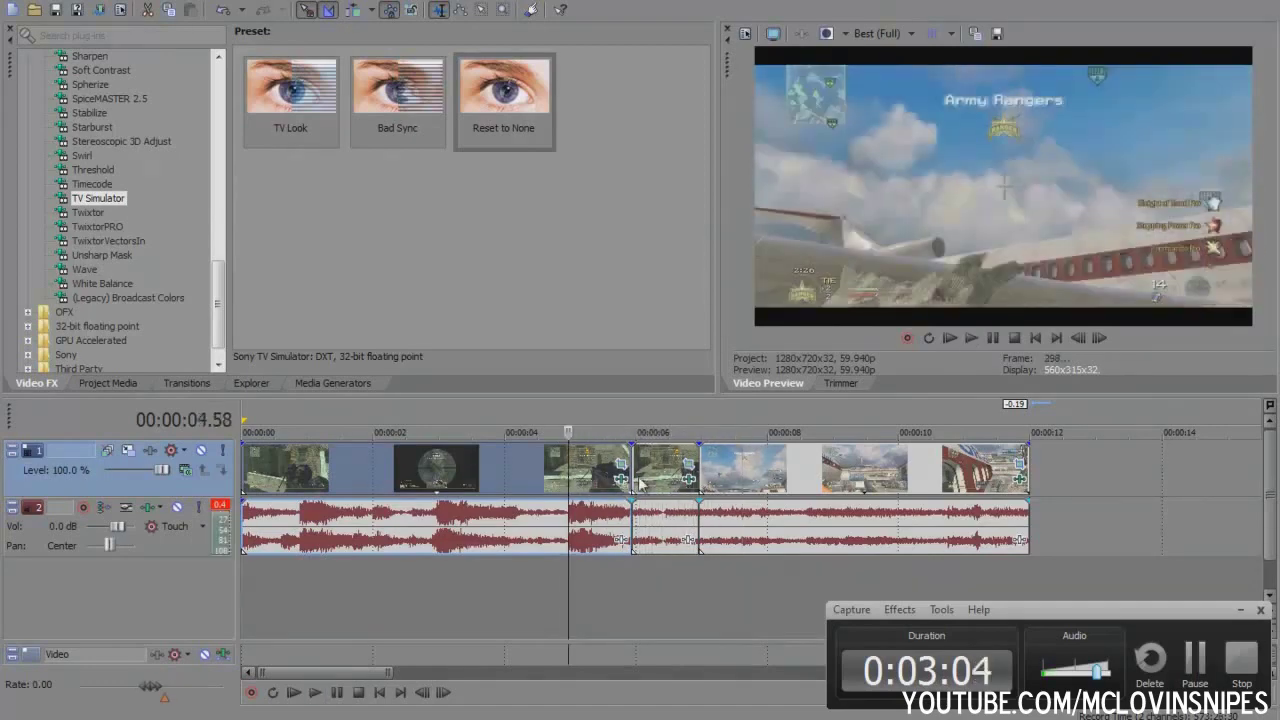
left_click(642, 478)
scroll(650, 485, "up", 3)
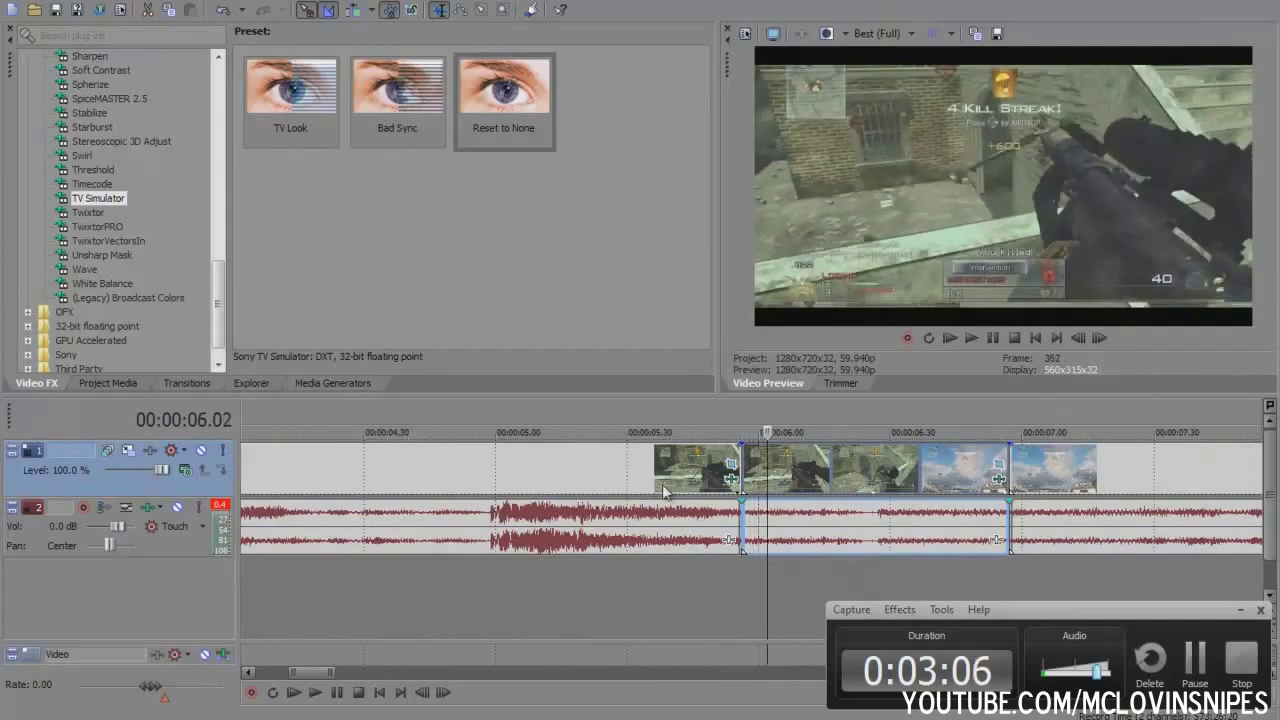
key("Right")
key("Right")
key("Right")
key("Right")
key("Right")
key("Right")
key("Right")
key("Right")
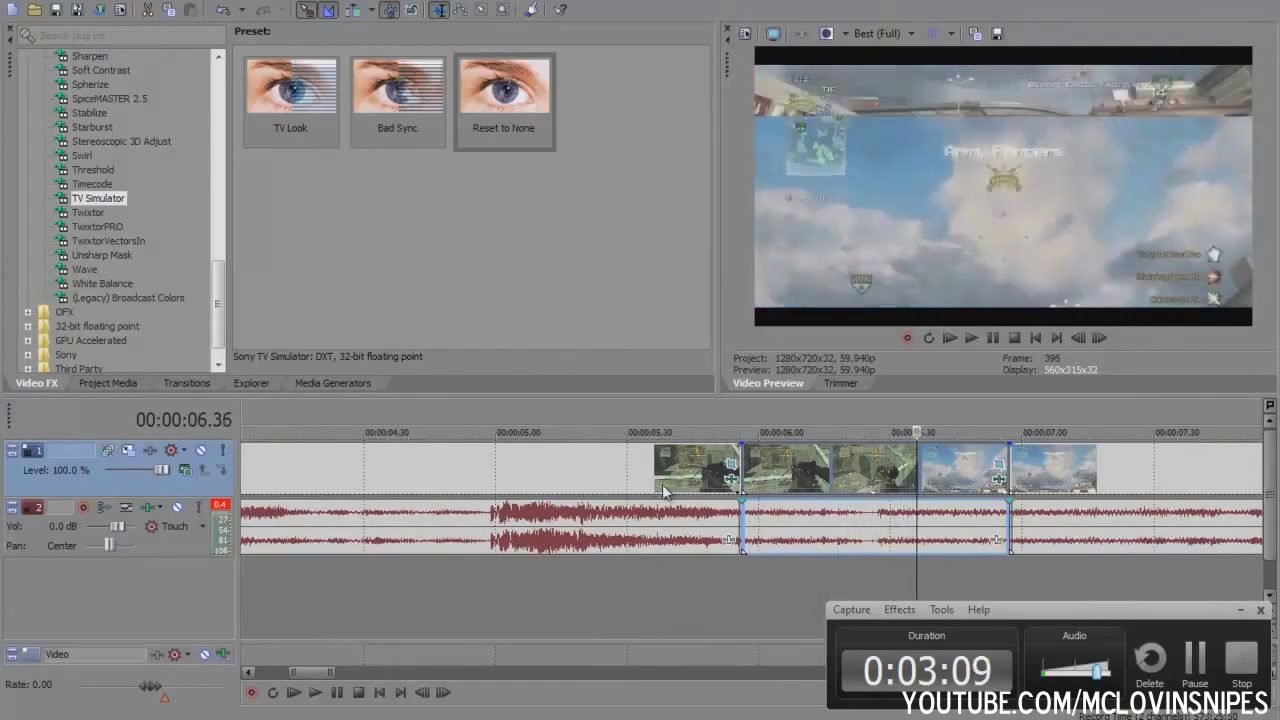
scroll(700, 490, "down", 3)
scroll(740, 490, "down", 1)
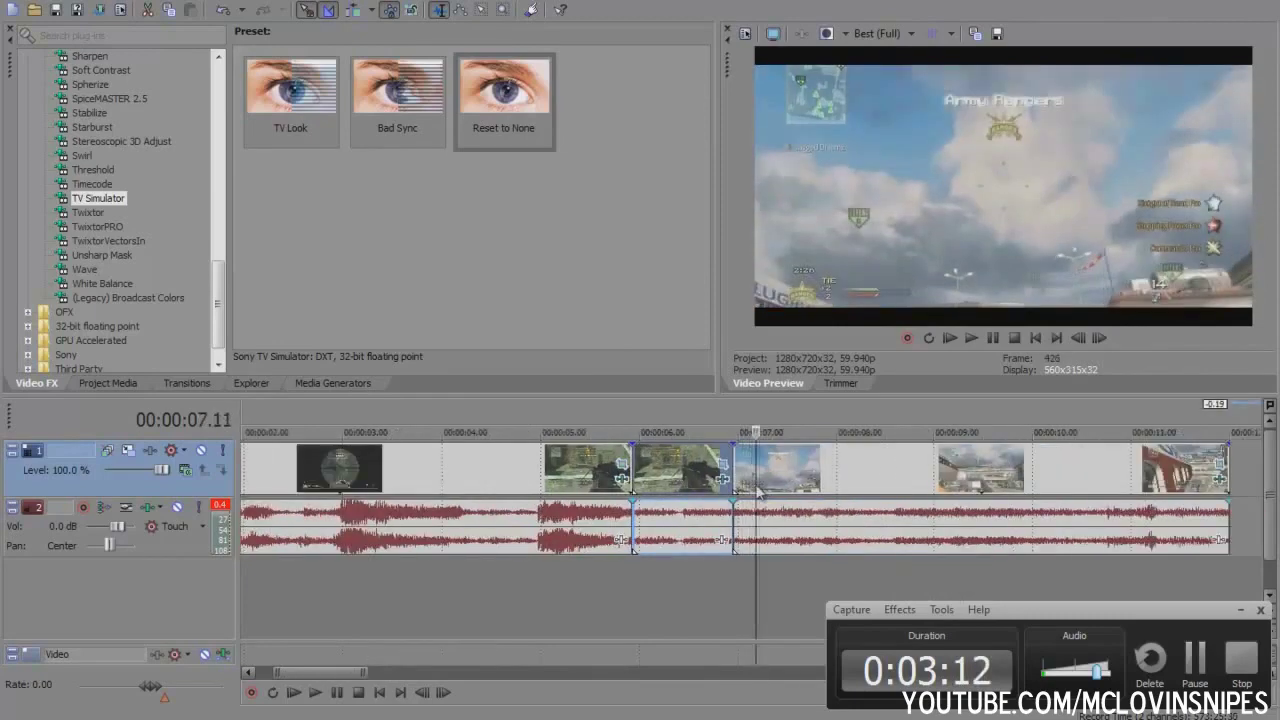
scroll(758, 490, "down", 2)
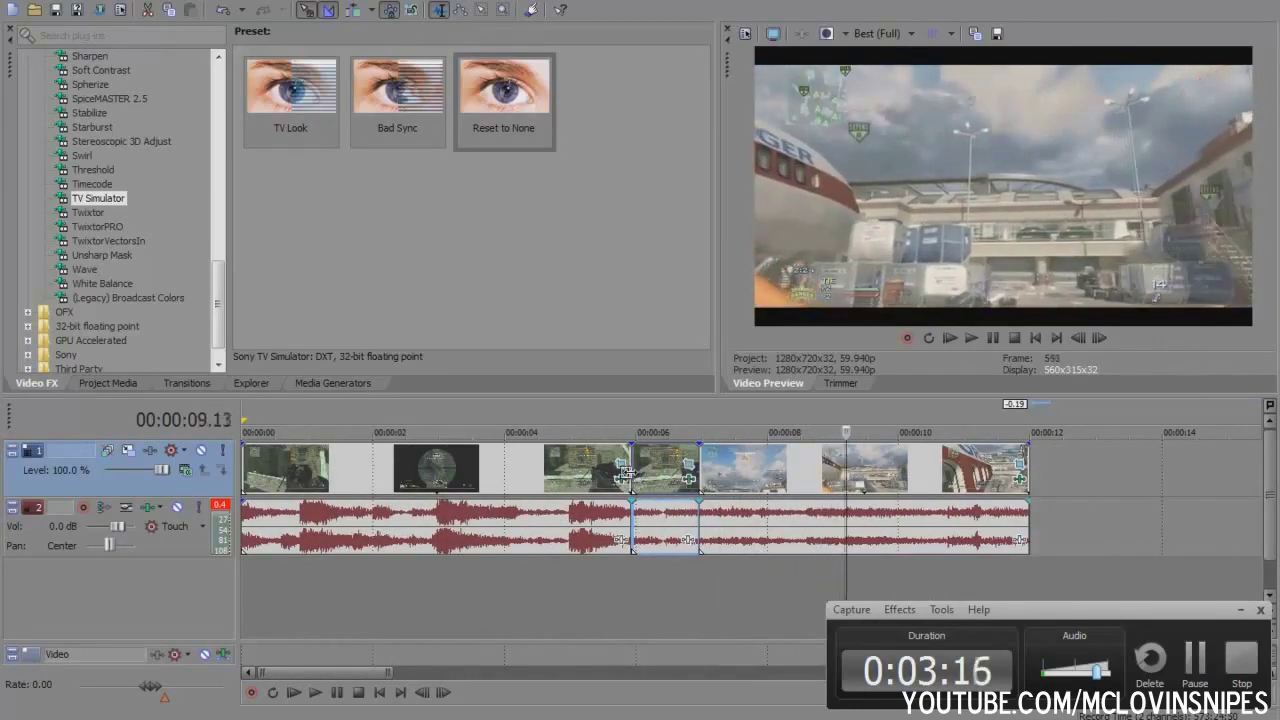
key("space")
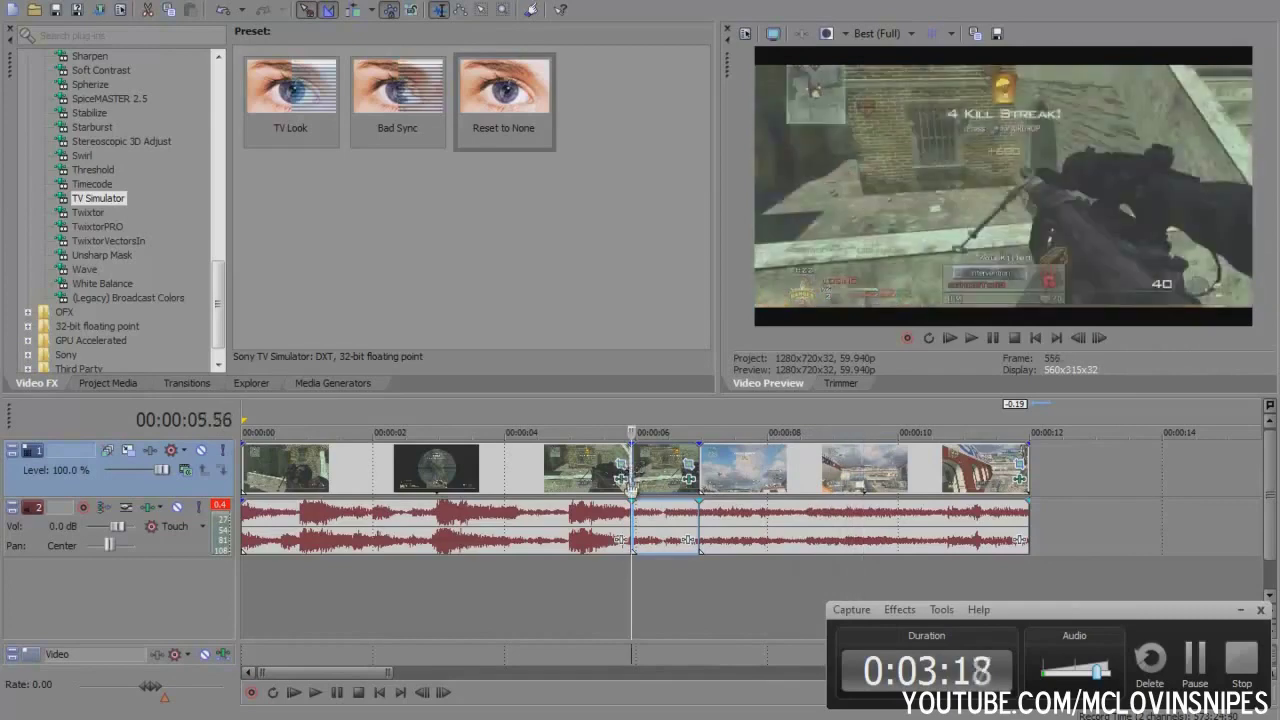
scroll(640, 485, "down", 1)
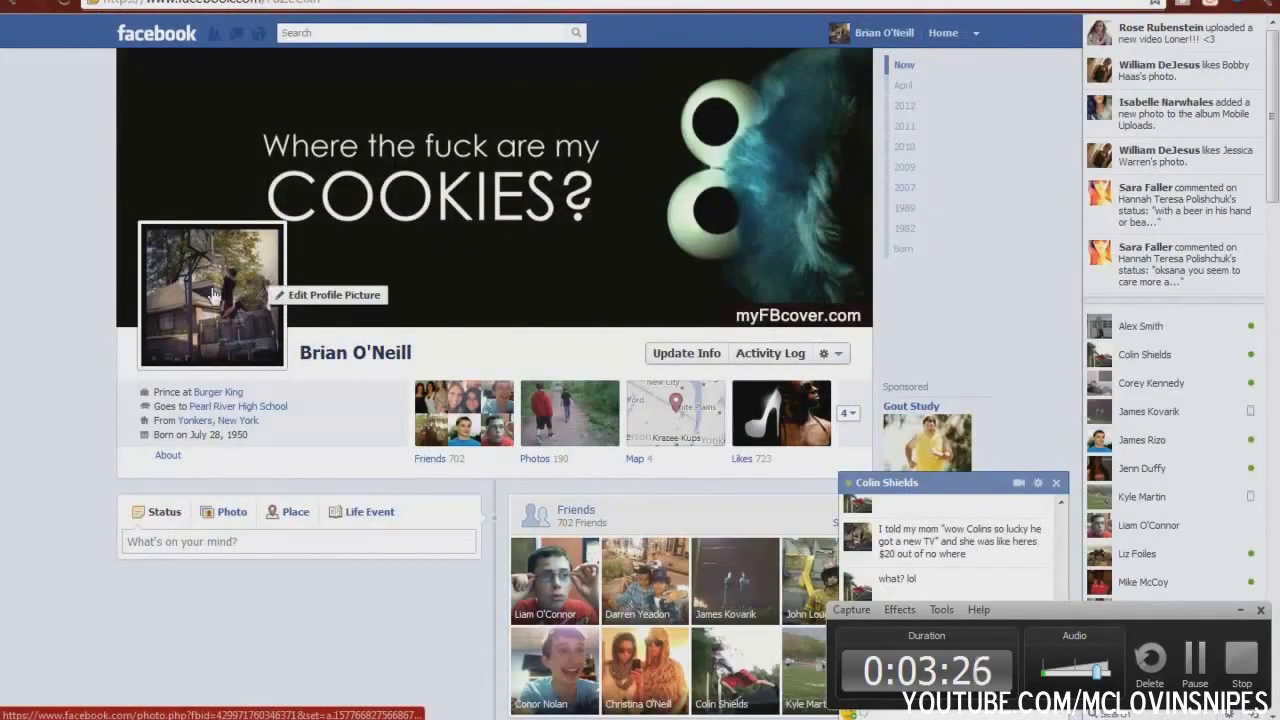
- View the Facebook profile picture and scroll the profile, then switch to YouTube subscriptions
left_click(212, 293)
left_click(8, 290)
scroll(120, 360, "down", 4)
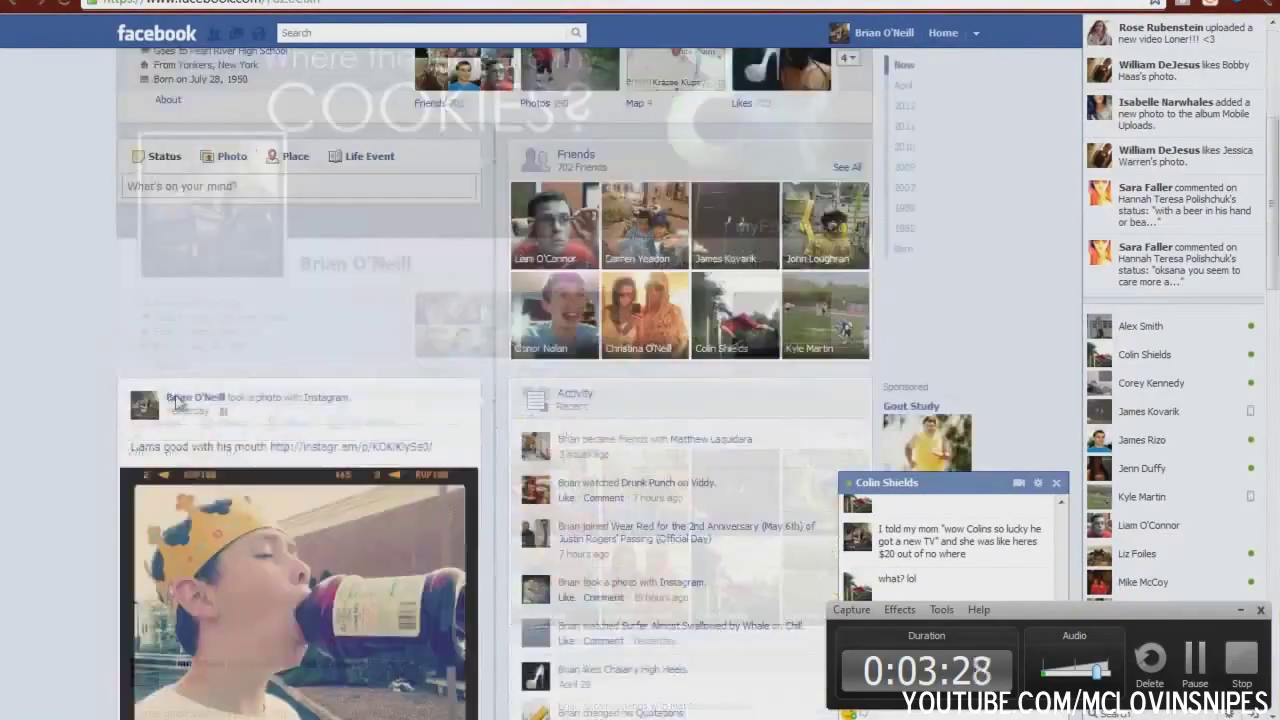
scroll(178, 400, "up", 4)
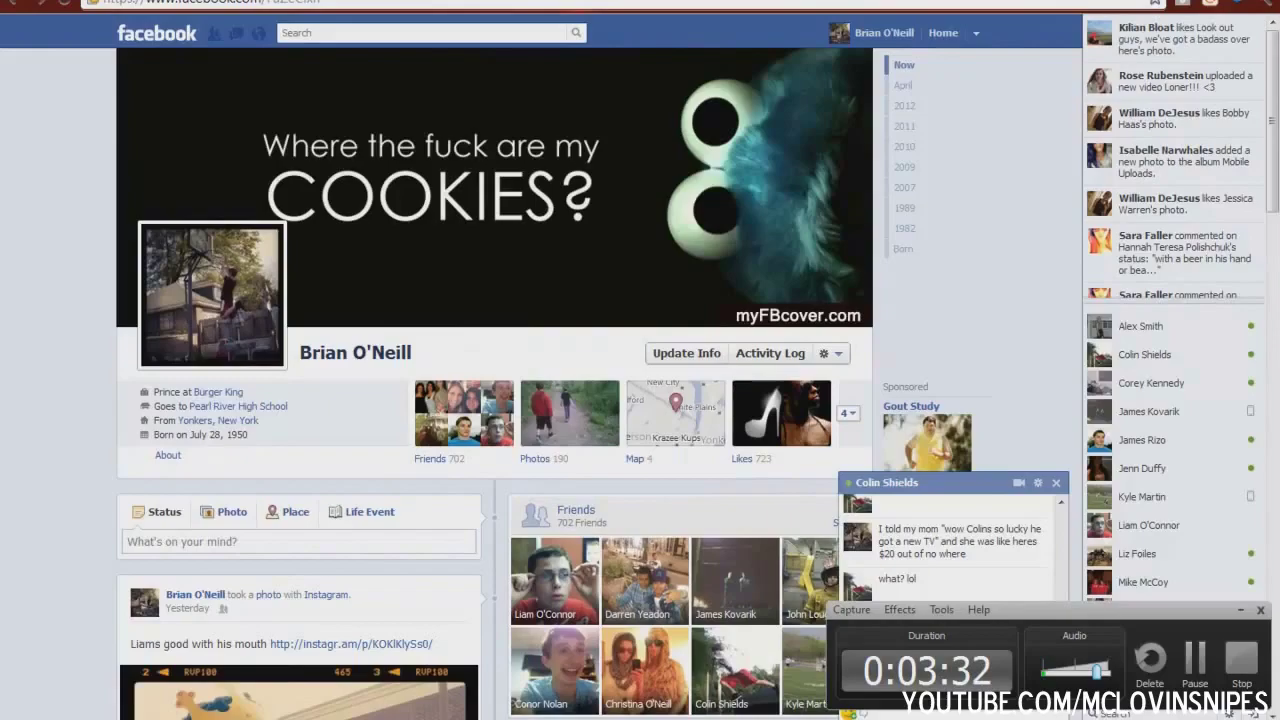
key("ctrl+Tab")
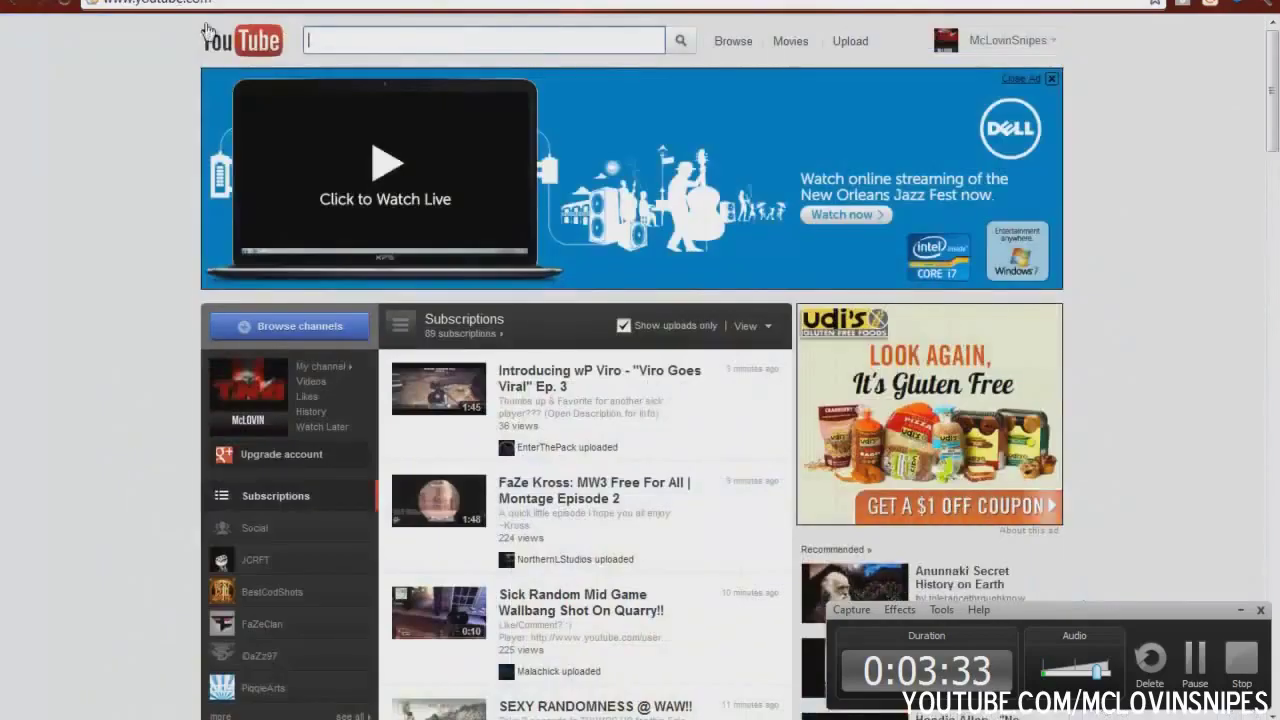